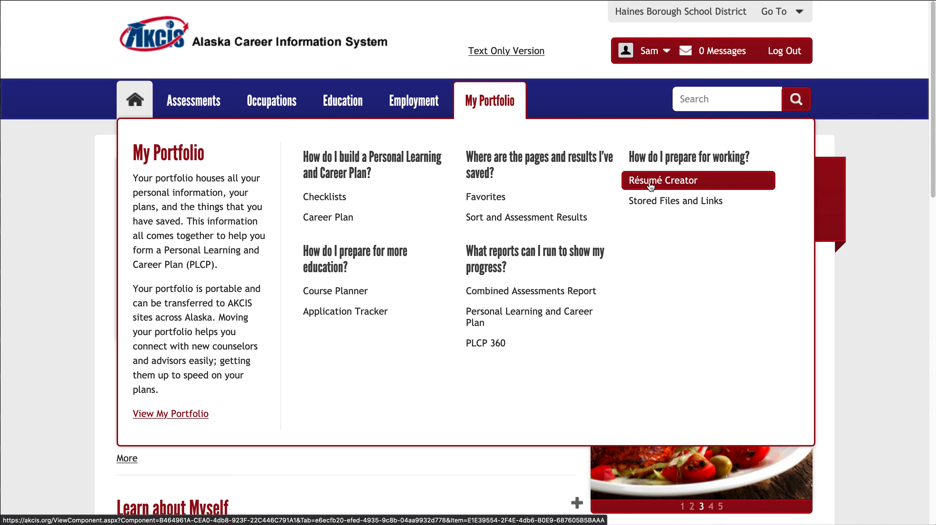
Start a new work history entry under Paid and Unpaid Work in the Résumé Creator, with employer Housers INC.
{"action": "left_click", "coordinate": [649, 182]}
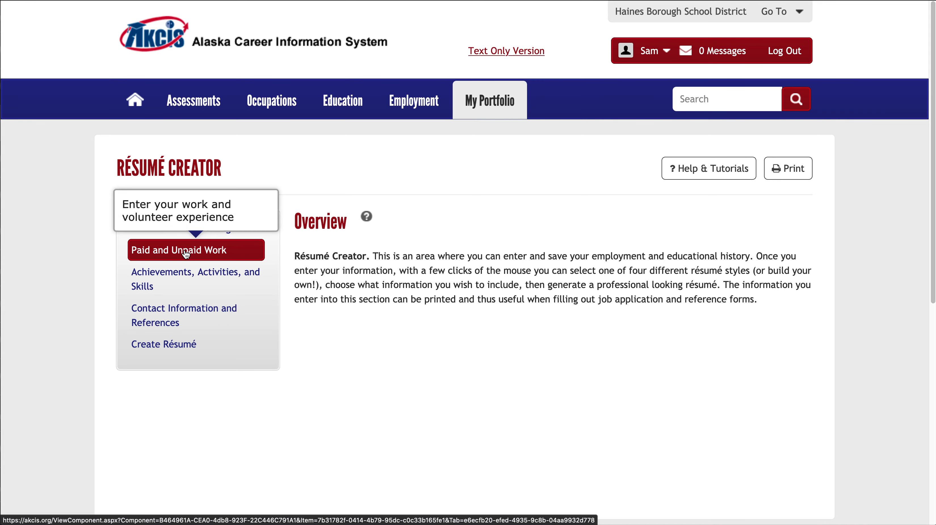
{"action": "left_click", "coordinate": [186, 253]}
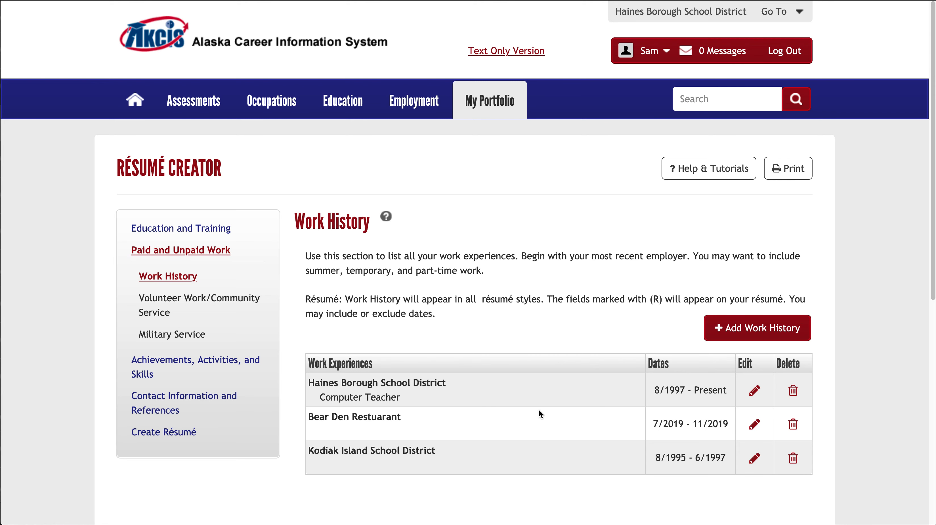
{"action": "left_click", "coordinate": [725, 332]}
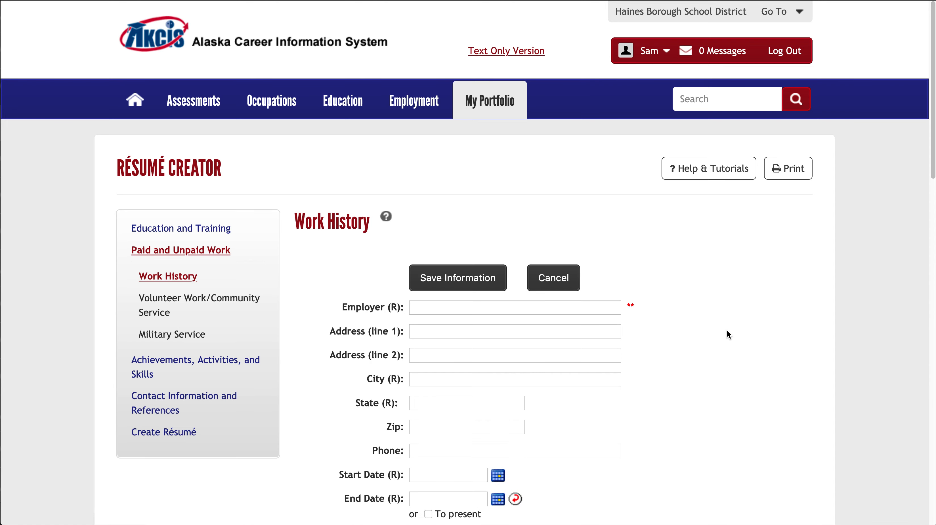
{"action": "left_click", "coordinate": [457, 307]}
{"action": "type", "text": "Housers"}
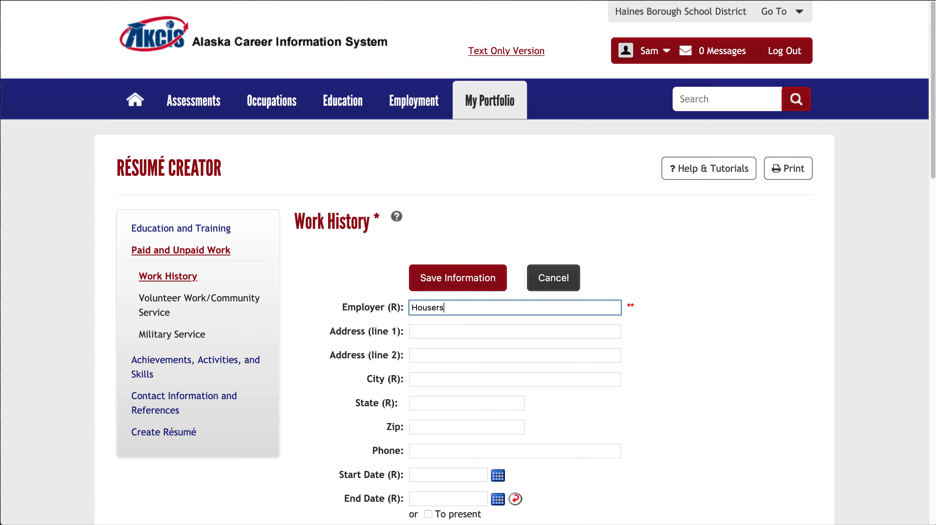
{"action": "type", "text": " INC"}
Fill in the employer's street address, city, state and zip code in the work history entry.
{"action": "left_click", "coordinate": [443, 333]}
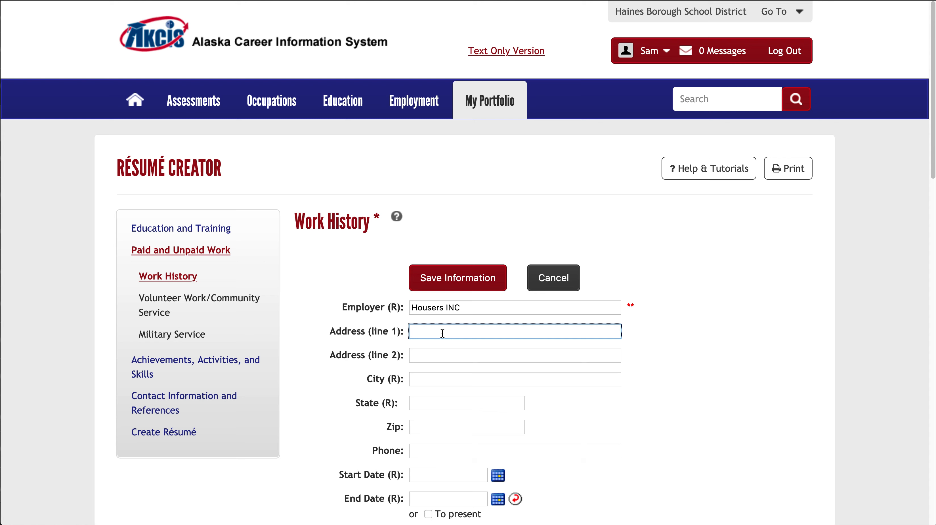
{"action": "type", "text": "123 Main St."}
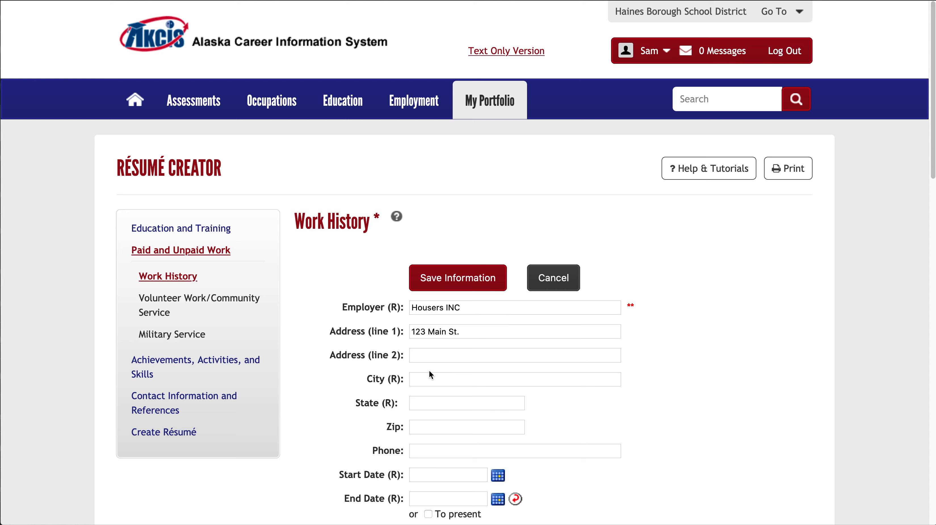
{"action": "left_click", "coordinate": [430, 378]}
{"action": "type", "text": "Haines"}
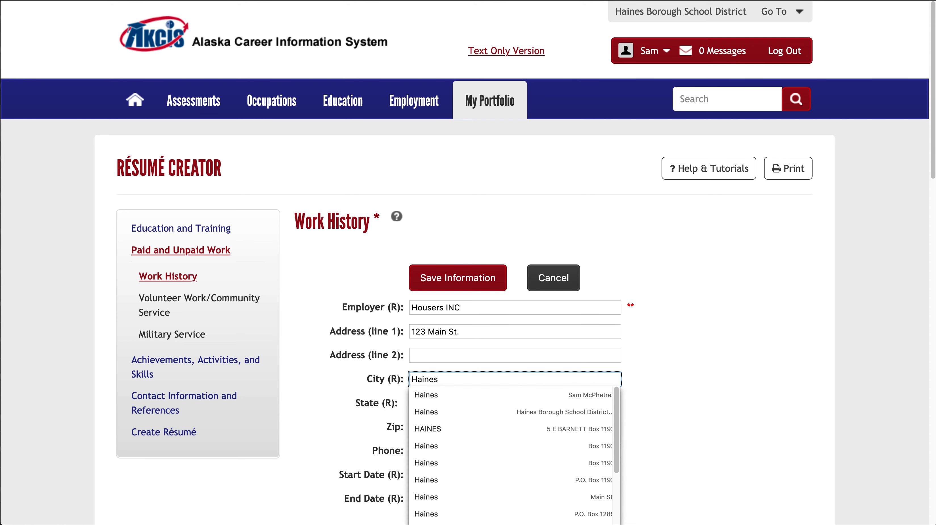
{"action": "key", "text": "Tab"}
{"action": "type", "text": "AK"}
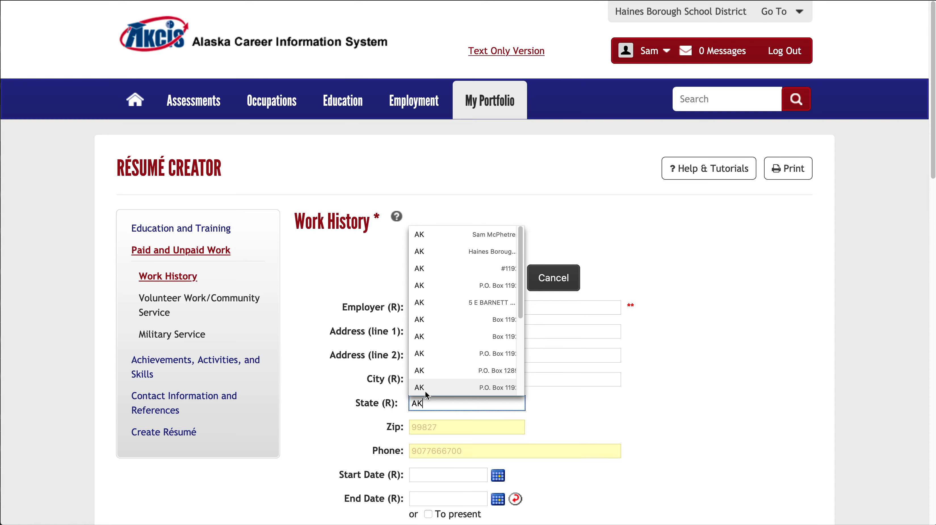
{"action": "left_click", "coordinate": [423, 431]}
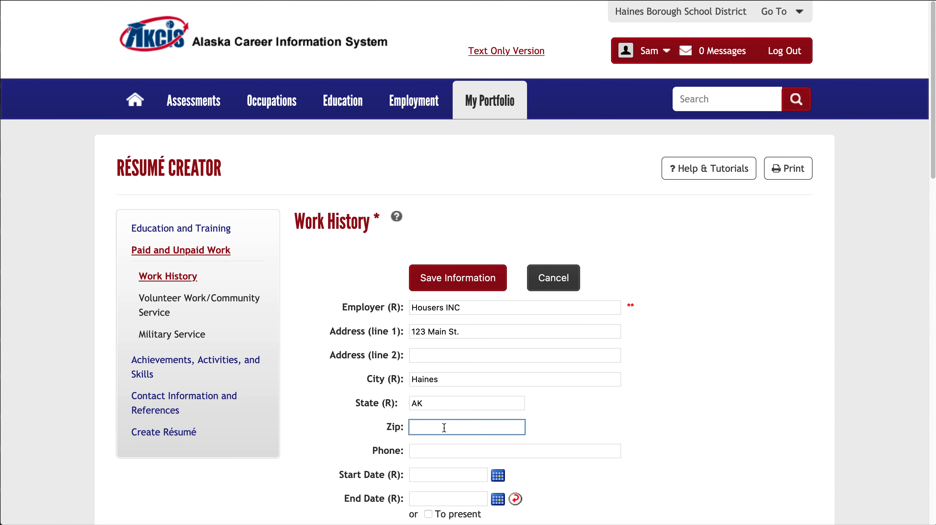
{"action": "type", "text": "99827"}
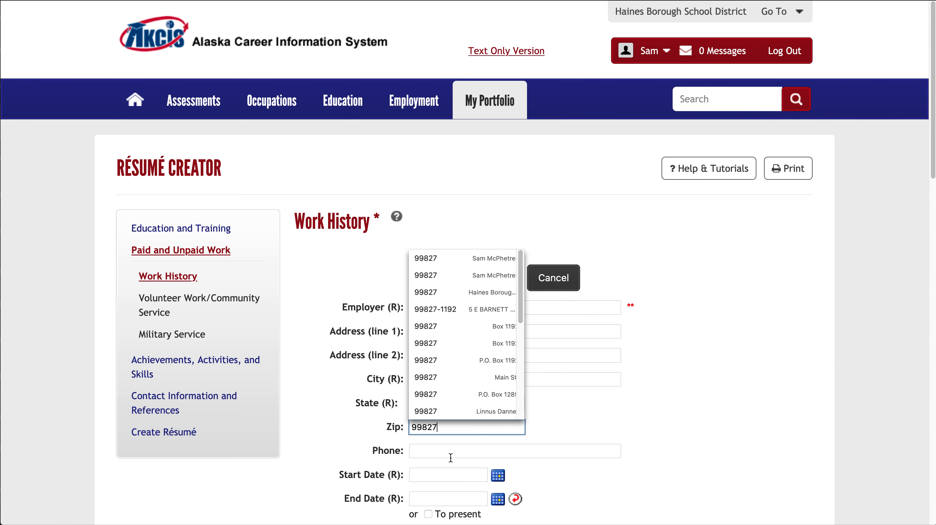
Set the job's start date to 06/01/2020.
{"action": "scroll", "coordinate": [449, 456], "scroll_direction": "down", "scroll_amount": 3}
{"action": "left_click", "coordinate": [499, 363]}
{"action": "left_click", "coordinate": [498, 362]}
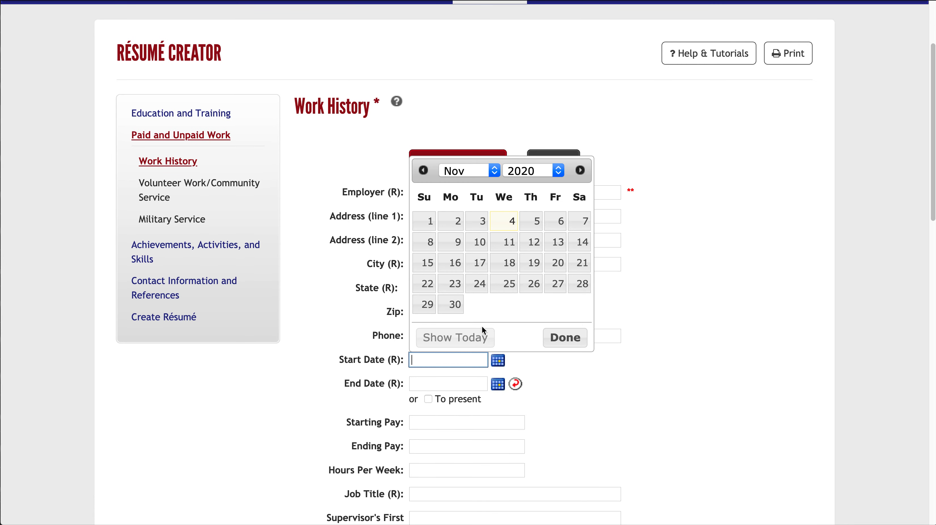
{"action": "left_click", "coordinate": [423, 172]}
{"action": "left_click", "coordinate": [424, 171]}
{"action": "left_click", "coordinate": [424, 171]}
{"action": "left_click", "coordinate": [424, 171]}
{"action": "left_click", "coordinate": [425, 172]}
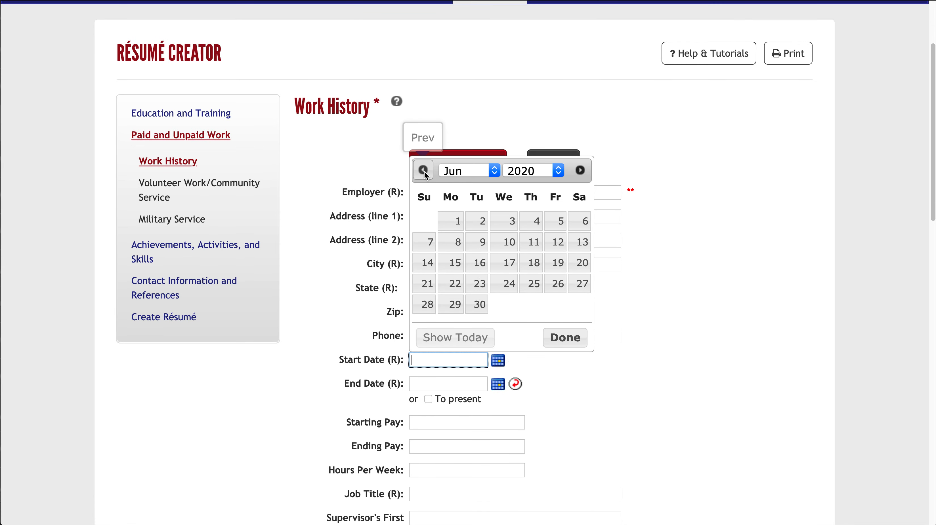
{"action": "left_click", "coordinate": [458, 222]}
Set the job's end date to 08/15/2020.
{"action": "left_click", "coordinate": [502, 388]}
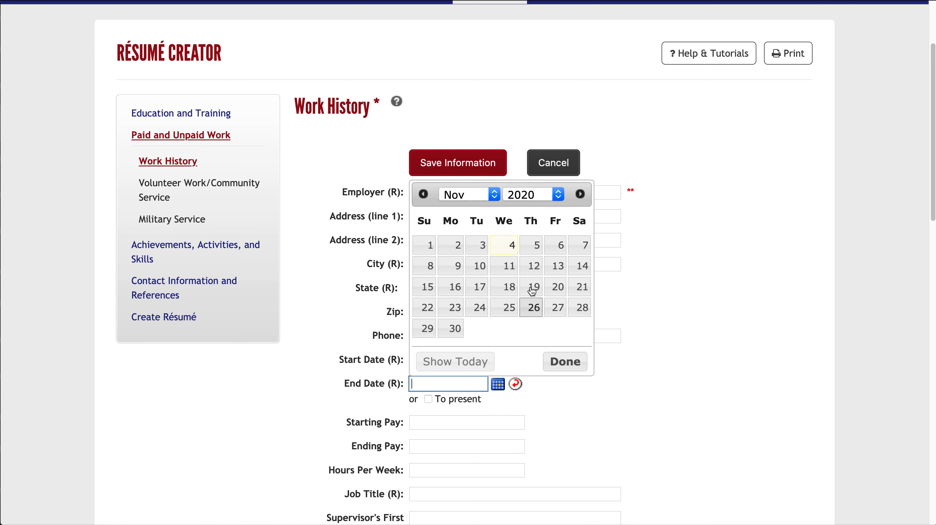
{"action": "left_click", "coordinate": [423, 194]}
{"action": "left_click", "coordinate": [423, 194]}
{"action": "left_click", "coordinate": [423, 194]}
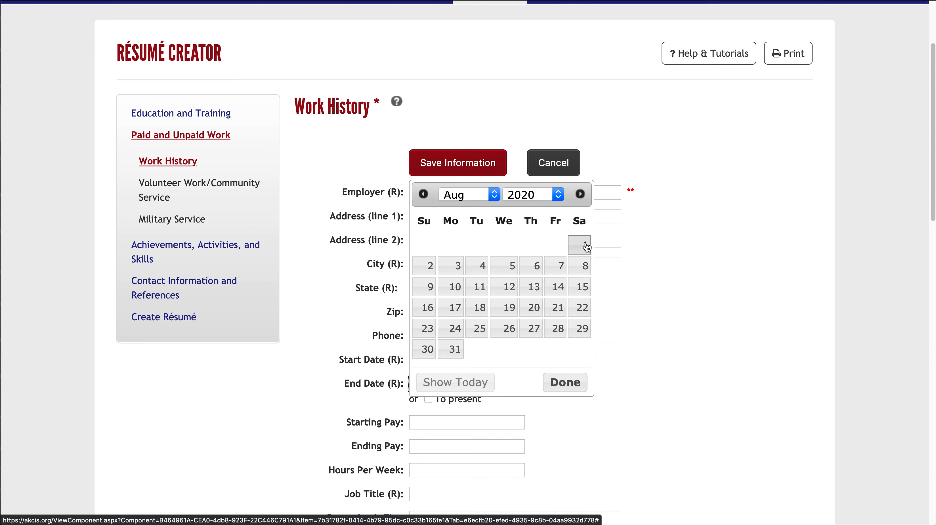
{"action": "left_click", "coordinate": [581, 286]}
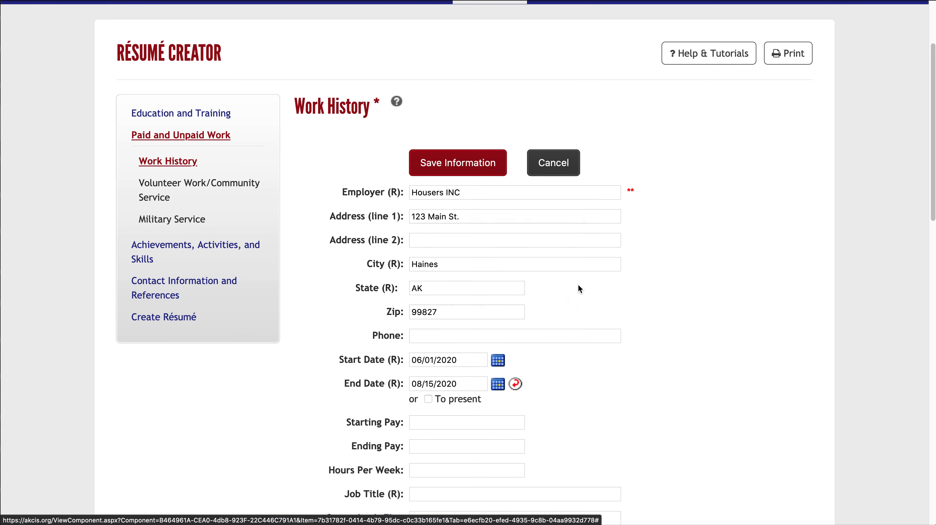
Enter Stocker as the job title of the work history entry.
{"action": "scroll", "coordinate": [453, 442], "scroll_direction": "down", "scroll_amount": 2}
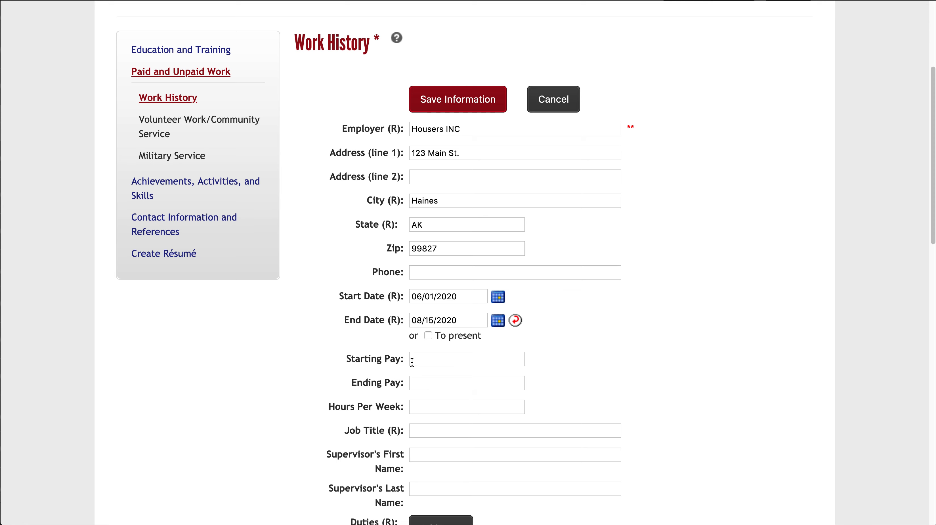
{"action": "scroll", "coordinate": [432, 389], "scroll_direction": "down", "scroll_amount": 2}
{"action": "left_click", "coordinate": [418, 384]}
{"action": "type", "text": "Stocker"}
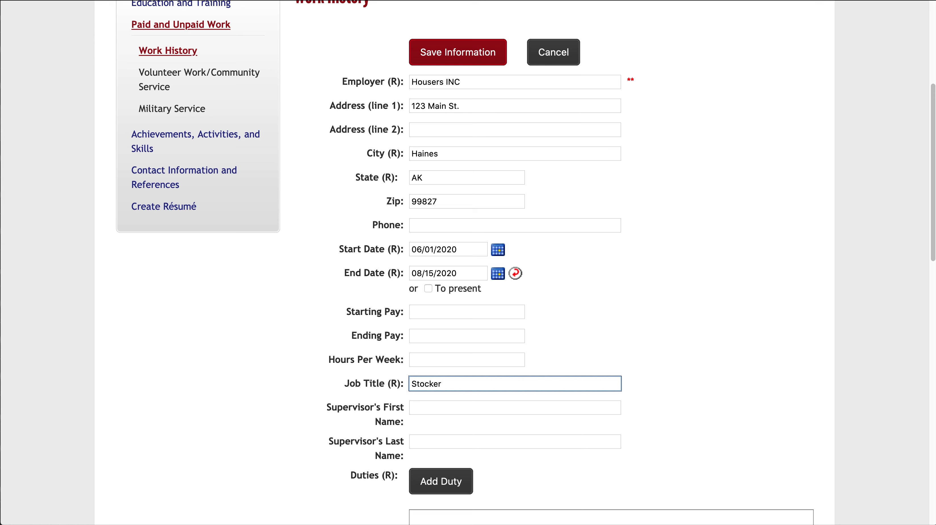
{"action": "left_click", "coordinate": [420, 408]}
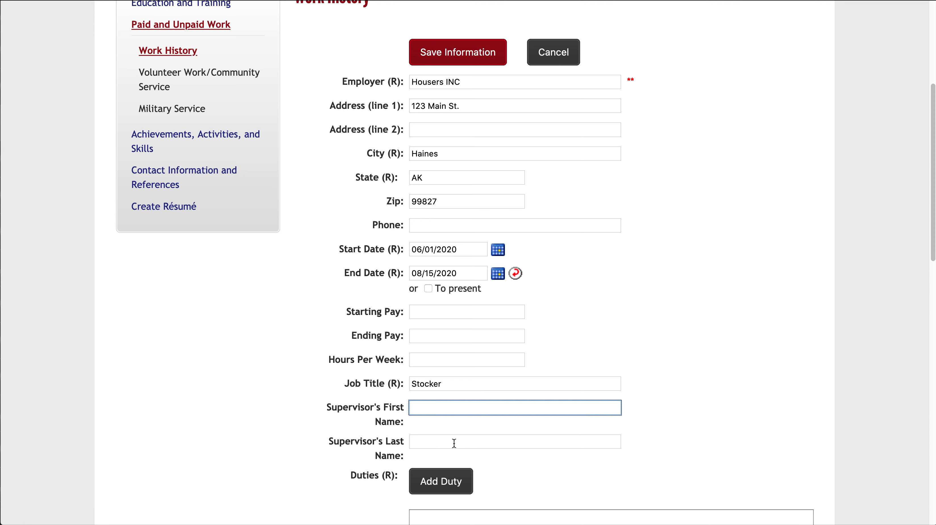
Describe the job duties as "Stocked shelves, fronted merchandise, etc".
{"action": "scroll", "coordinate": [460, 481], "scroll_direction": "down", "scroll_amount": 3}
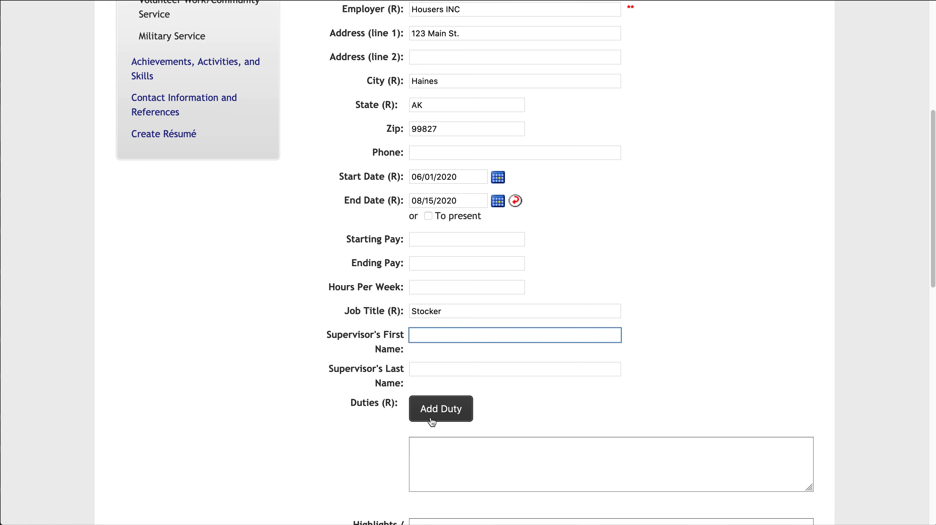
{"action": "left_click", "coordinate": [427, 456]}
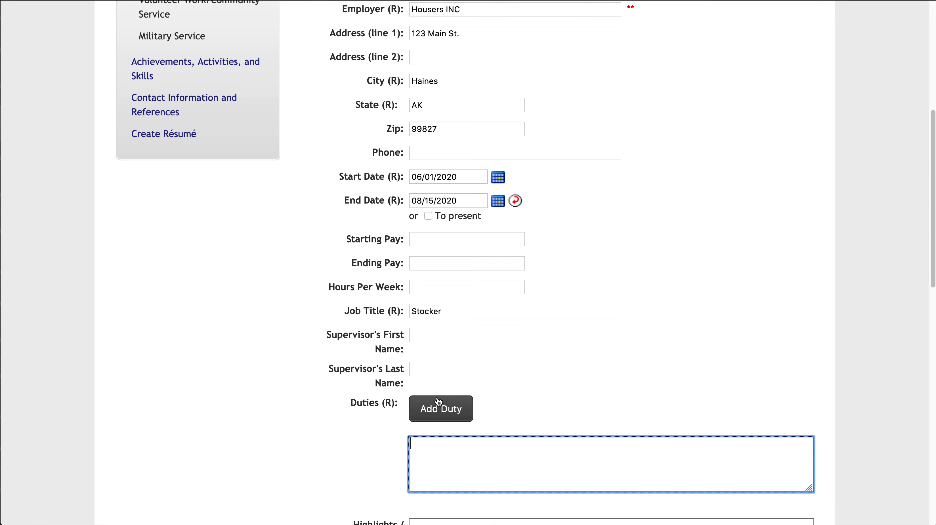
{"action": "type", "text": "Stocked shelves, fronte"}
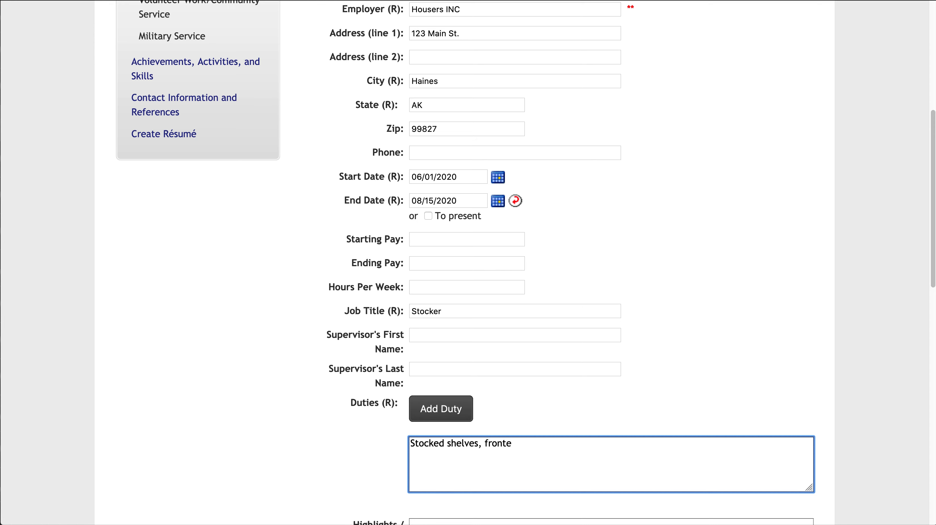
{"action": "type", "text": "d merchandise, etc"}
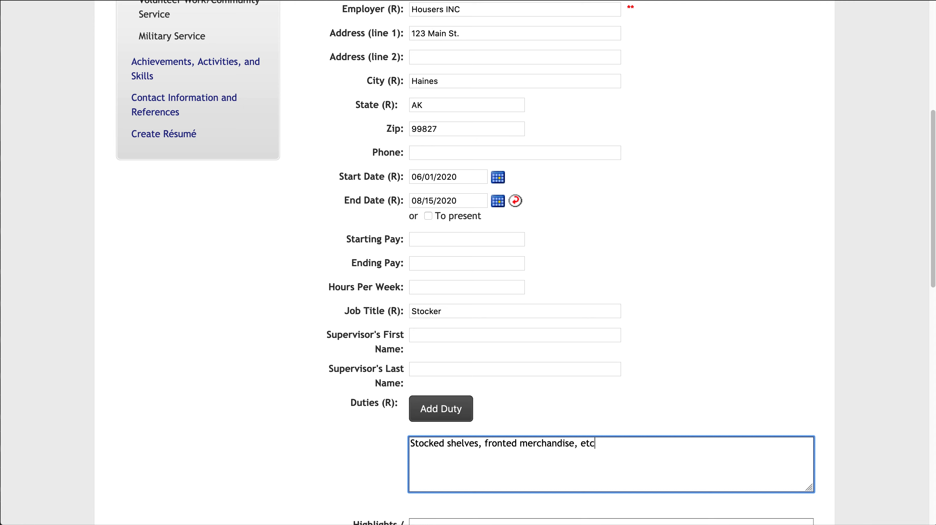
Give "Going back school" as the reason for leaving and save the work history entry.
{"action": "scroll", "coordinate": [329, 406], "scroll_direction": "down", "scroll_amount": 5}
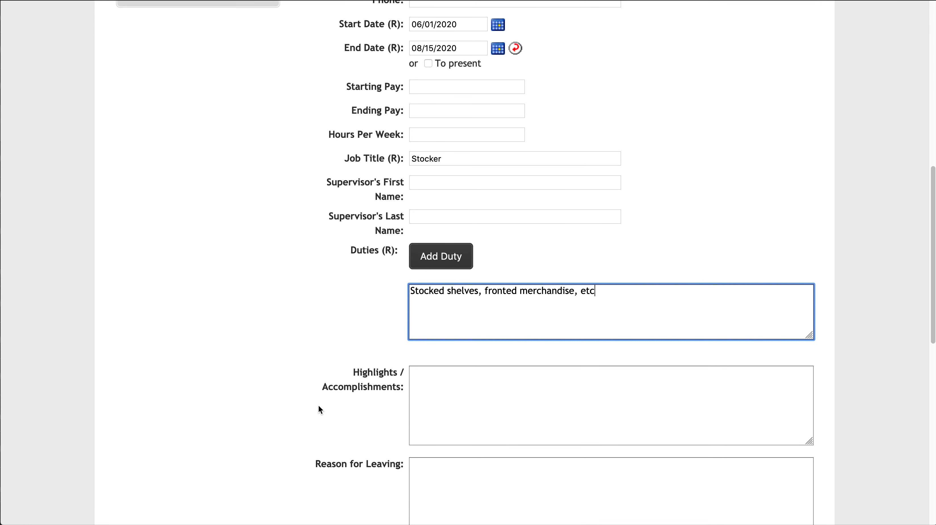
{"action": "scroll", "coordinate": [393, 434], "scroll_direction": "down", "scroll_amount": 4}
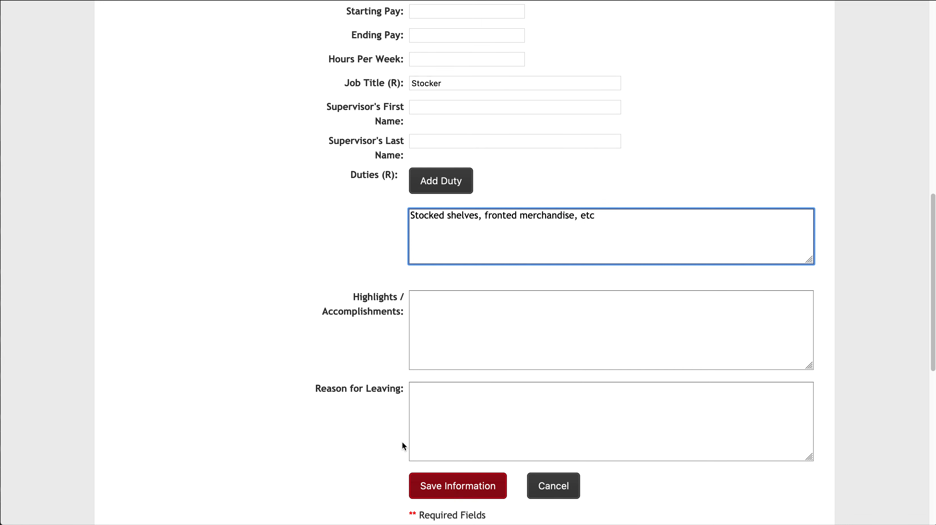
{"action": "left_click", "coordinate": [425, 376]}
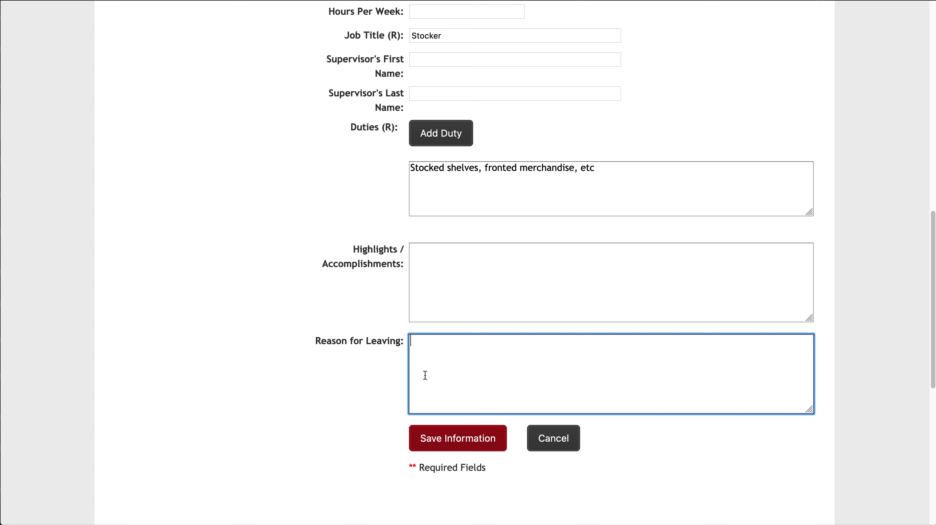
{"action": "type", "text": "Going back school"}
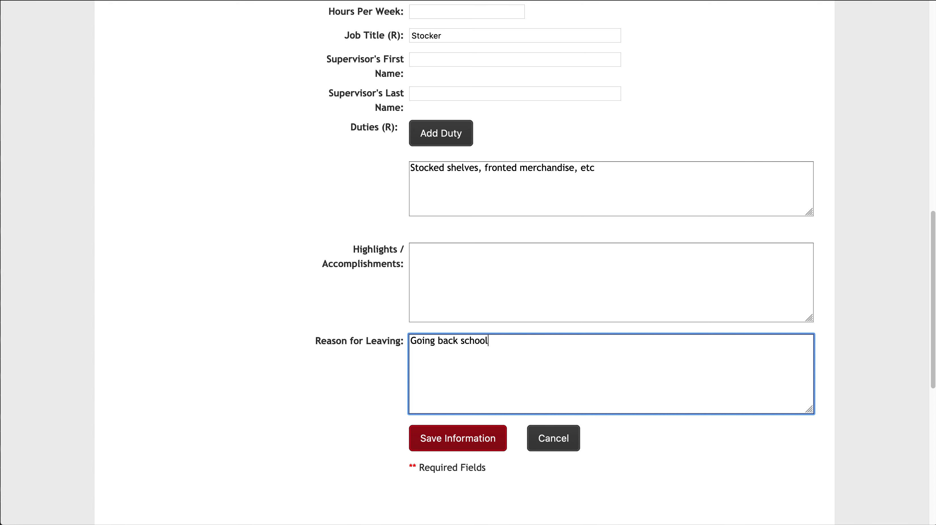
{"action": "left_click", "coordinate": [441, 449]}
Review the work history list and the personal information under Contact Information and References.
{"action": "scroll", "coordinate": [439, 445], "scroll_direction": "down", "scroll_amount": 10}
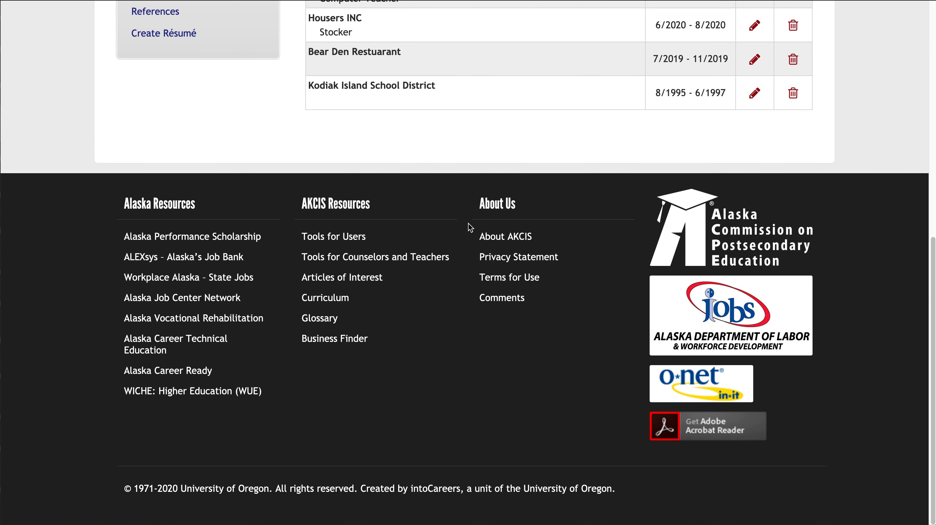
{"action": "scroll", "coordinate": [470, 227], "scroll_direction": "up", "scroll_amount": 1}
{"action": "scroll", "coordinate": [470, 227], "scroll_direction": "up", "scroll_amount": 5}
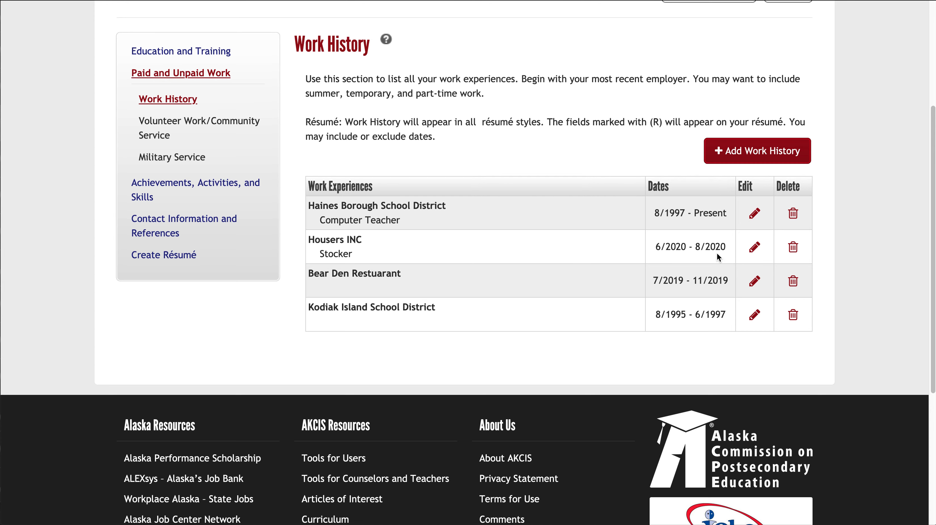
{"action": "scroll", "coordinate": [716, 254], "scroll_direction": "up", "scroll_amount": 1}
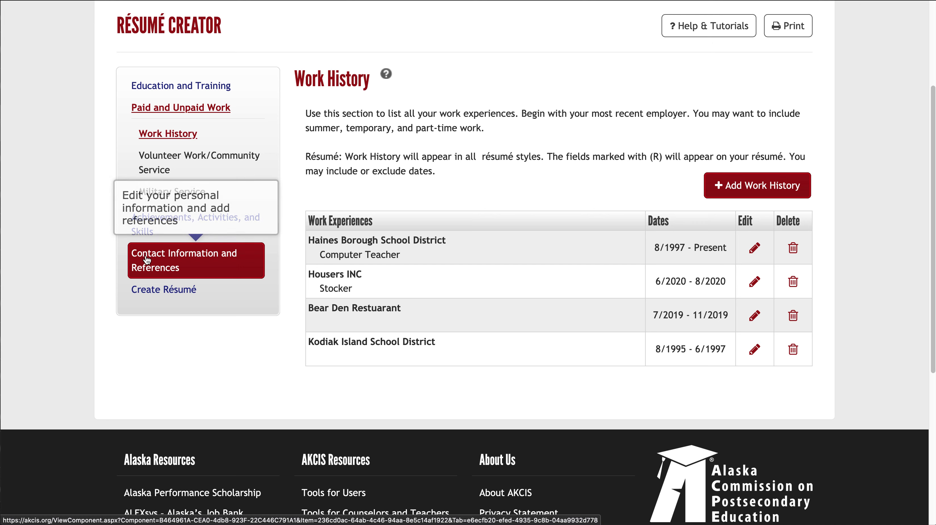
{"action": "left_click", "coordinate": [163, 275]}
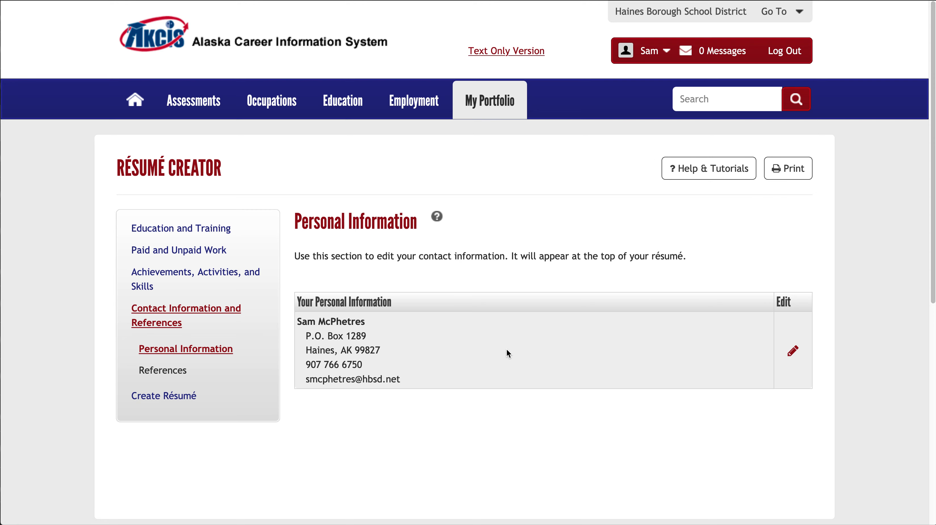
{"action": "scroll", "coordinate": [506, 354], "scroll_direction": "down", "scroll_amount": 3}
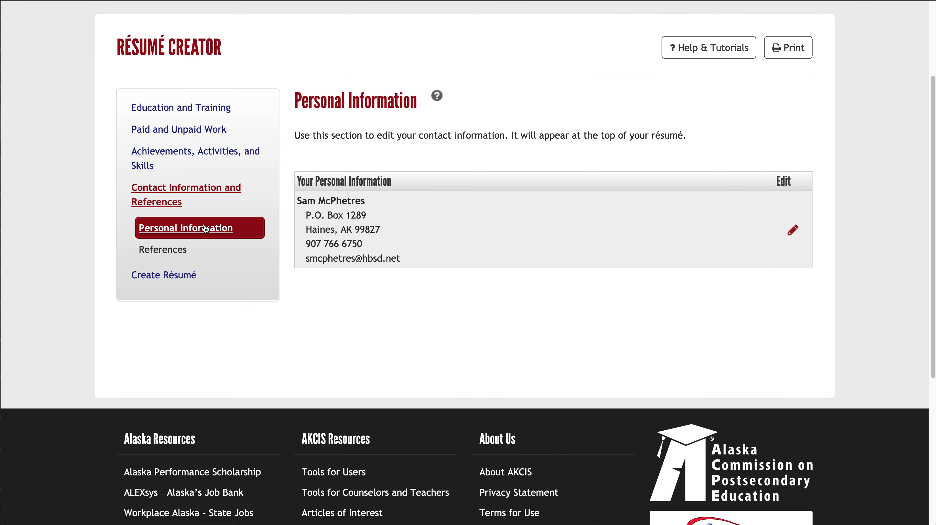
View the References list and the fields of a blank new-reference form.
{"action": "left_click", "coordinate": [166, 250]}
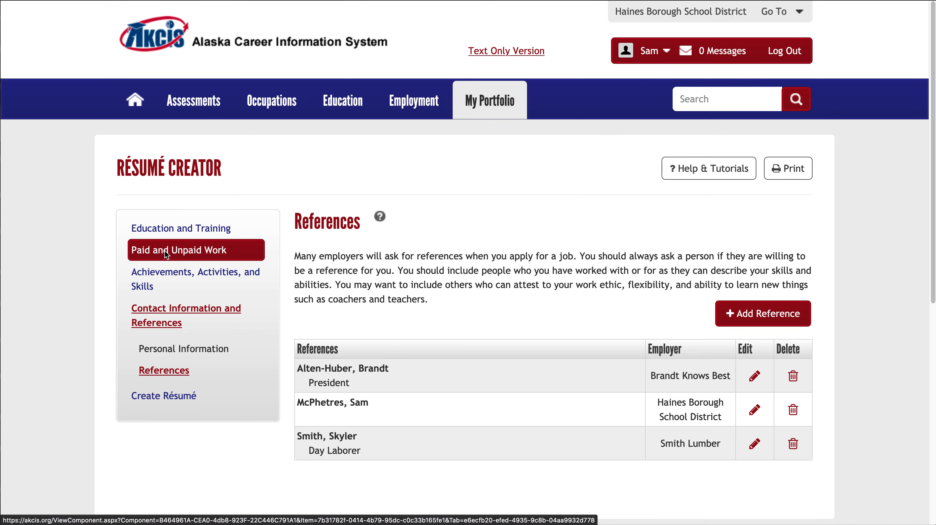
{"action": "scroll", "coordinate": [551, 356], "scroll_direction": "down", "scroll_amount": 2}
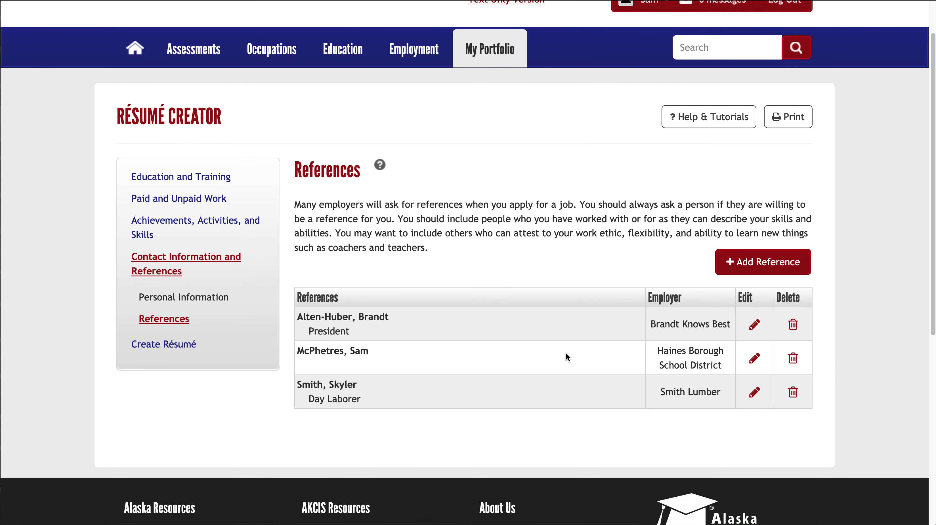
{"action": "left_click", "coordinate": [741, 265]}
{"action": "scroll", "coordinate": [508, 314], "scroll_direction": "down", "scroll_amount": 1}
{"action": "scroll", "coordinate": [494, 322], "scroll_direction": "down", "scroll_amount": 2}
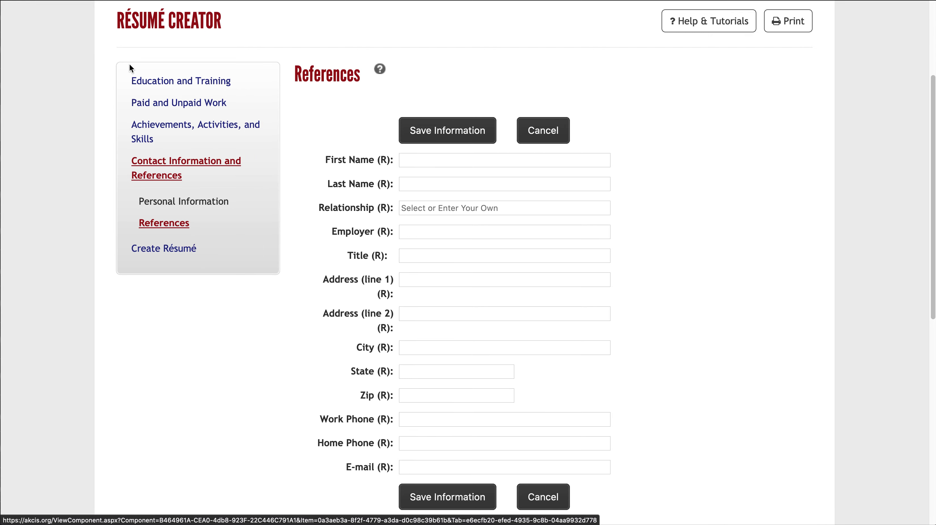
Start creating a résumé with the Build Your Own style and proceed to its formatting options.
{"action": "left_click", "coordinate": [157, 253]}
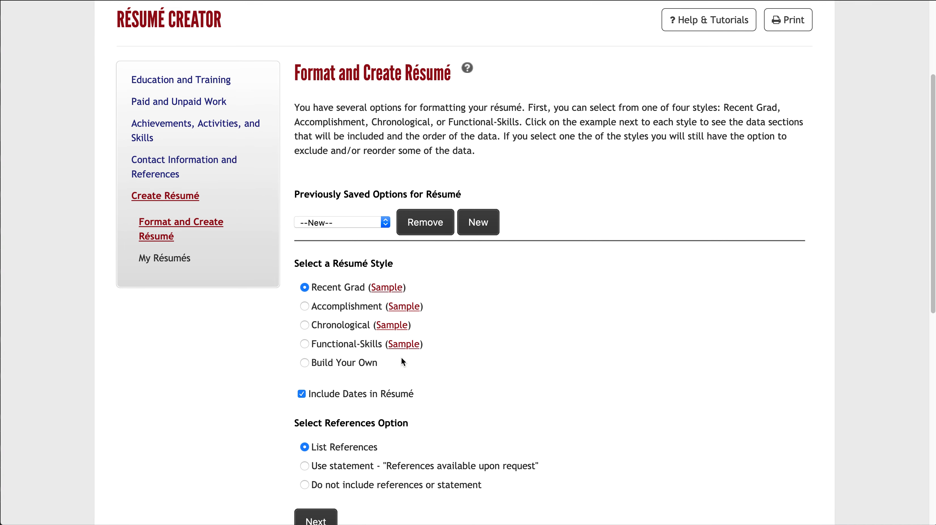
{"action": "scroll", "coordinate": [403, 362], "scroll_direction": "down", "scroll_amount": 3}
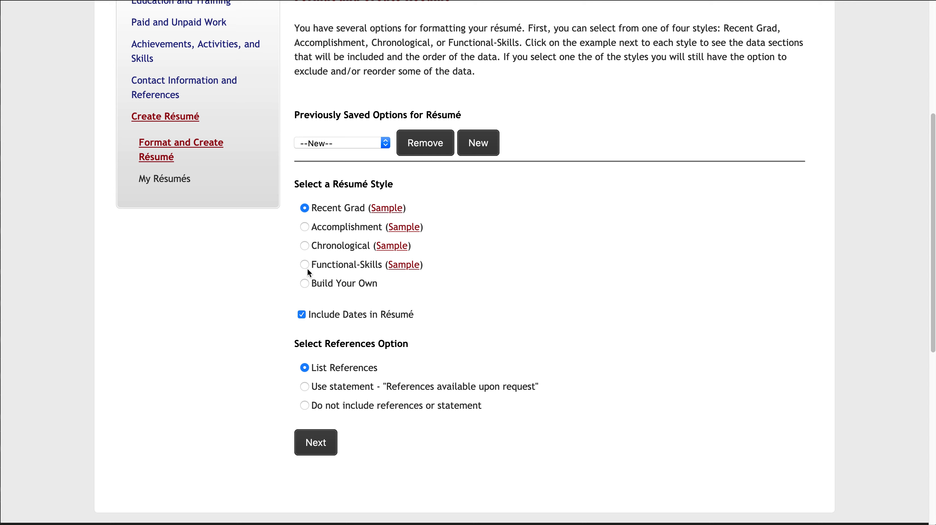
{"action": "left_click", "coordinate": [304, 283]}
{"action": "left_click", "coordinate": [316, 444]}
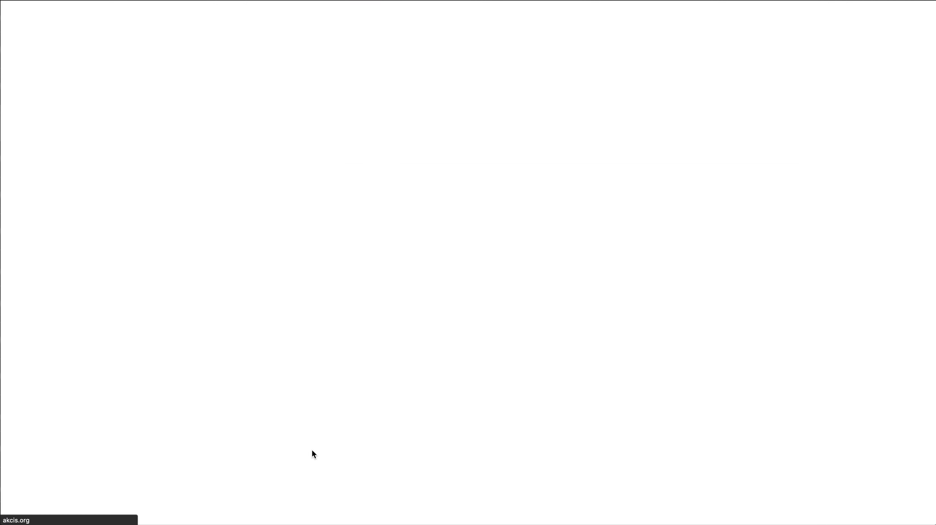
{"action": "scroll", "coordinate": [379, 289], "scroll_direction": "down", "scroll_amount": 1}
{"action": "scroll", "coordinate": [379, 289], "scroll_direction": "up", "scroll_amount": 1}
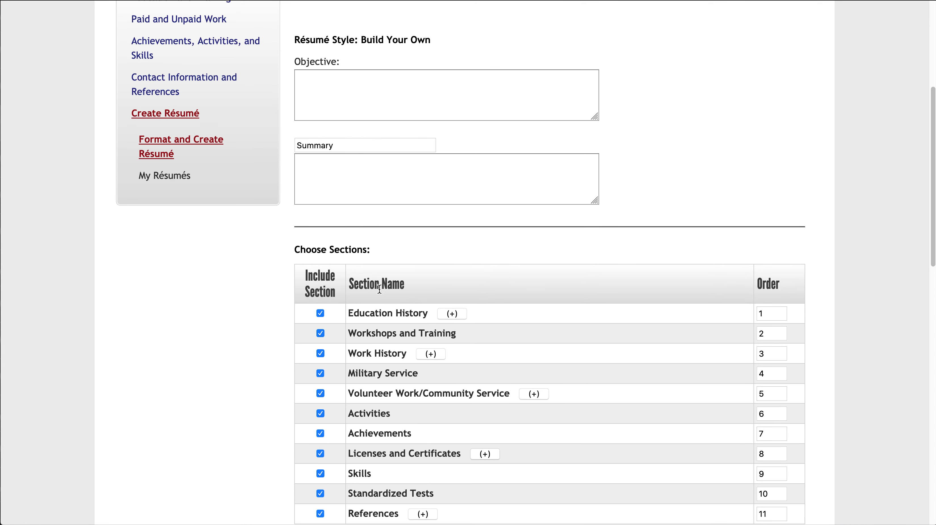
Enter "To get a part time job to make extra money." as the résumé objective.
{"action": "left_click", "coordinate": [347, 102]}
{"action": "type", "text": "To get a part t"}
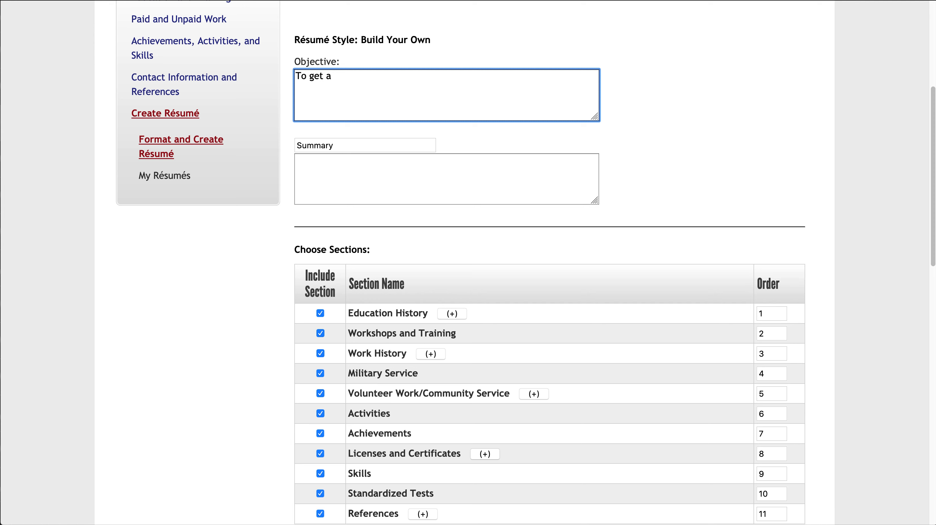
{"action": "type", "text": "job to make extra money."}
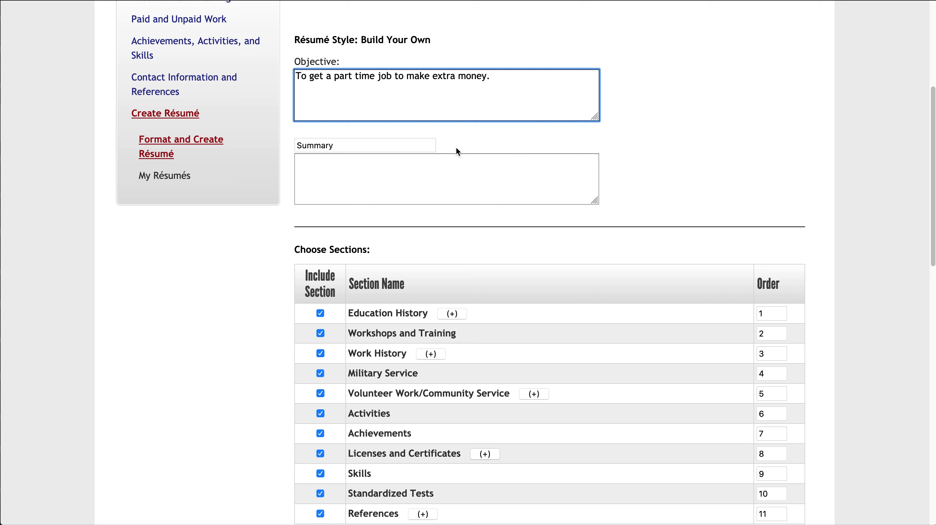
Exclude the Military Service and Standardized Tests sections from the résumé.
{"action": "scroll", "coordinate": [511, 235], "scroll_direction": "down", "scroll_amount": 3}
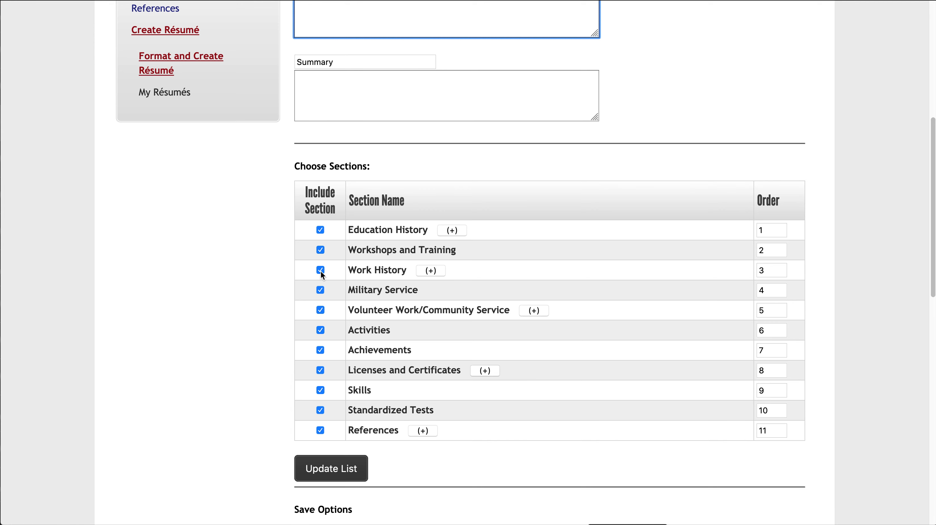
{"action": "left_click", "coordinate": [321, 293]}
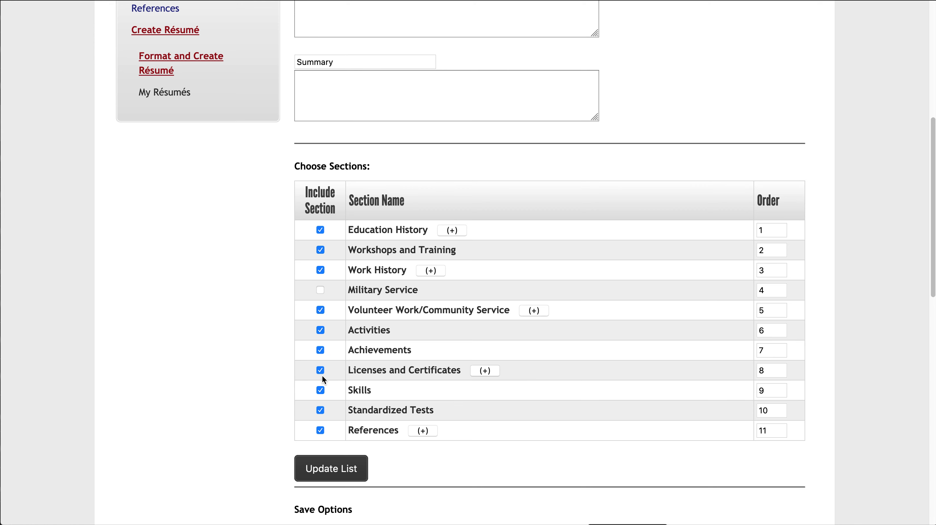
{"action": "left_click", "coordinate": [320, 410]}
{"action": "scroll", "coordinate": [341, 444], "scroll_direction": "down", "scroll_amount": 3}
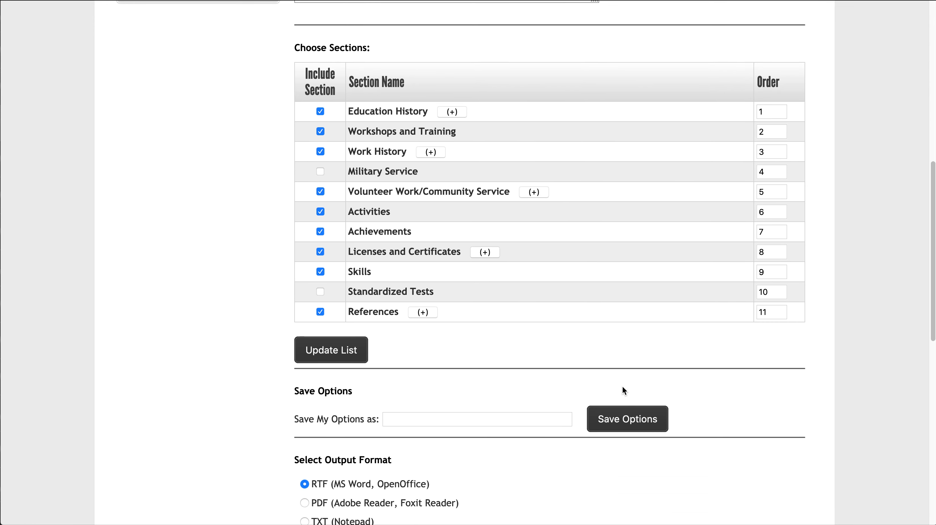
Download the résumé in TXT (Notepad) format and open the file with TextEdit.
{"action": "scroll", "coordinate": [623, 389], "scroll_direction": "down", "scroll_amount": 2}
{"action": "scroll", "coordinate": [622, 390], "scroll_direction": "down", "scroll_amount": 1}
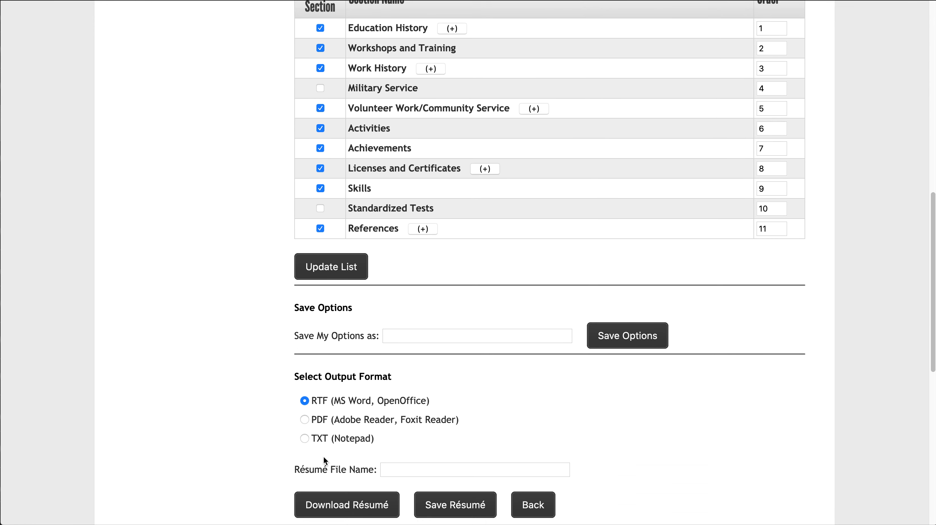
{"action": "scroll", "coordinate": [361, 441], "scroll_direction": "down", "scroll_amount": 3}
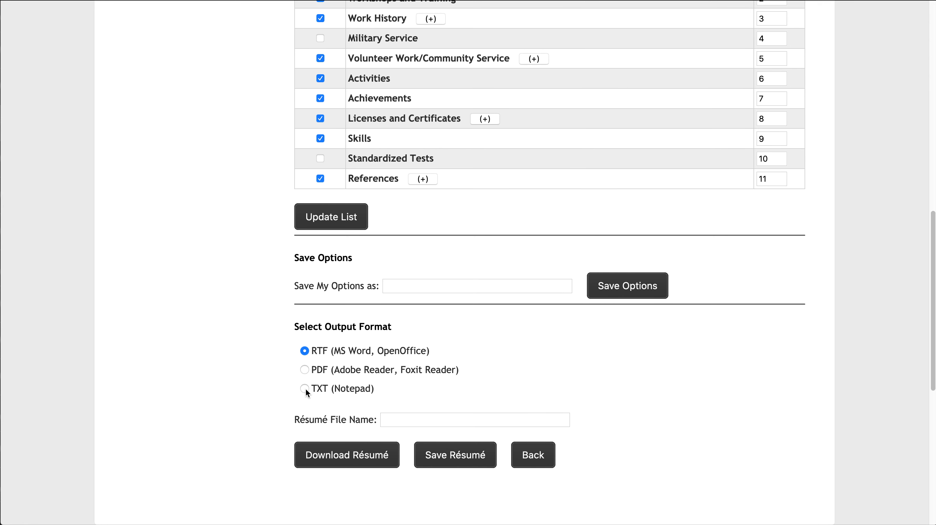
{"action": "left_click", "coordinate": [305, 388]}
{"action": "left_click", "coordinate": [348, 451]}
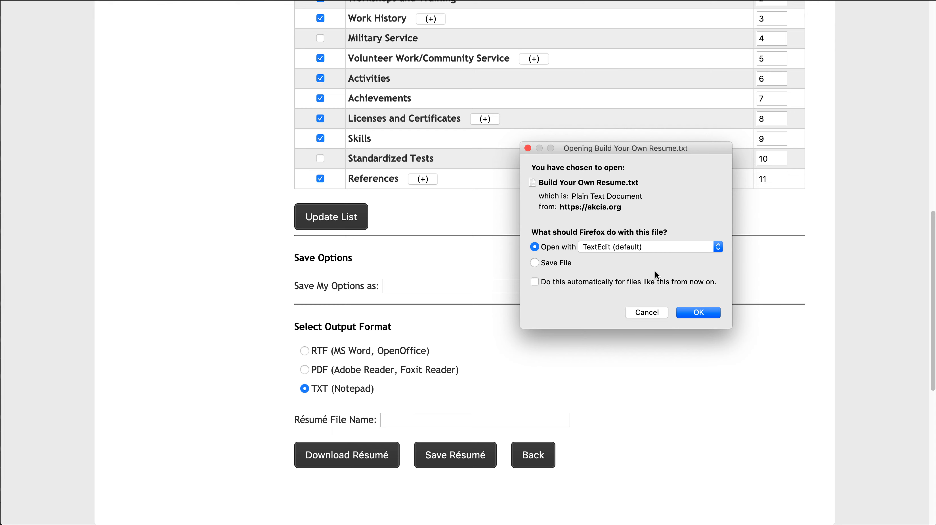
{"action": "left_click", "coordinate": [692, 313]}
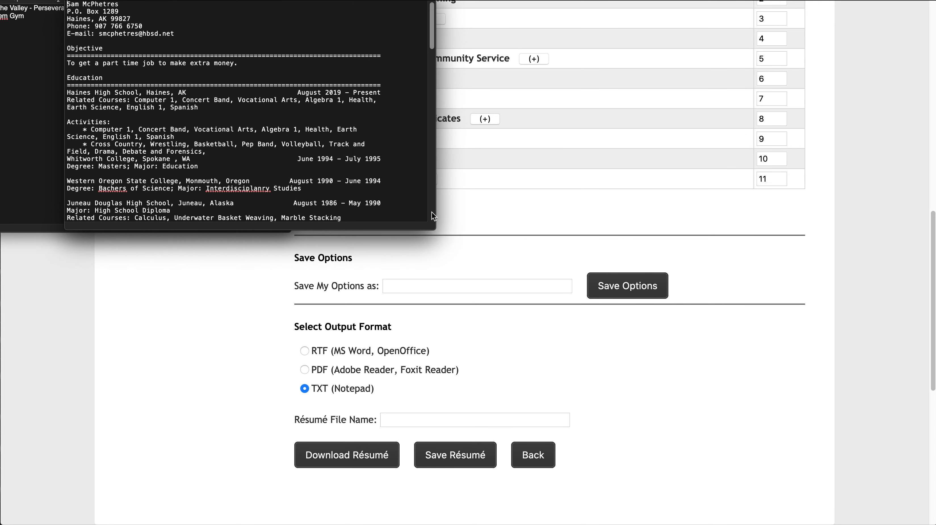
Enlarge the text file's window and copy the résumé text from the contact details through the last reference, leaving out the HTML code.
{"action": "left_click_drag", "start_coordinate": [434, 223], "coordinate": [622, 524]}
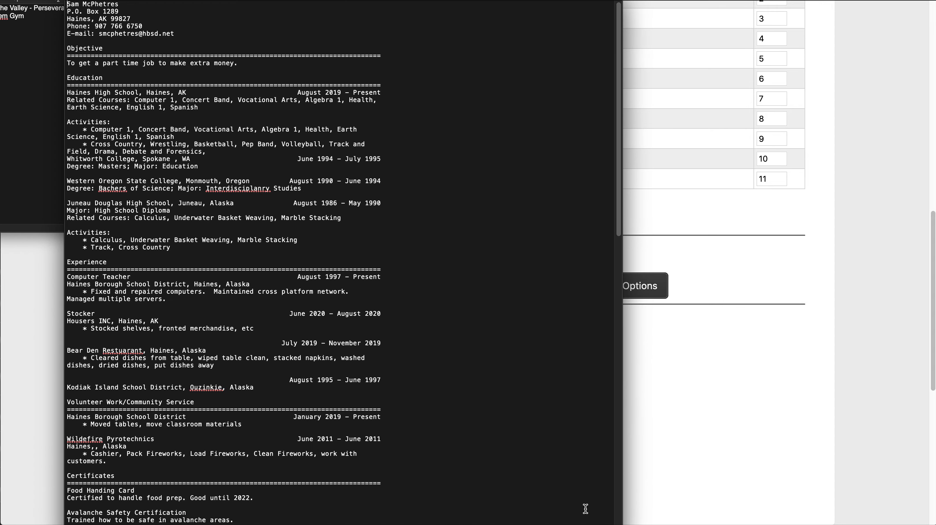
{"action": "scroll", "coordinate": [340, 380], "scroll_direction": "down", "scroll_amount": 15}
{"action": "scroll", "coordinate": [340, 380], "scroll_direction": "down", "scroll_amount": 2}
{"action": "scroll", "coordinate": [341, 379], "scroll_direction": "up", "scroll_amount": 4}
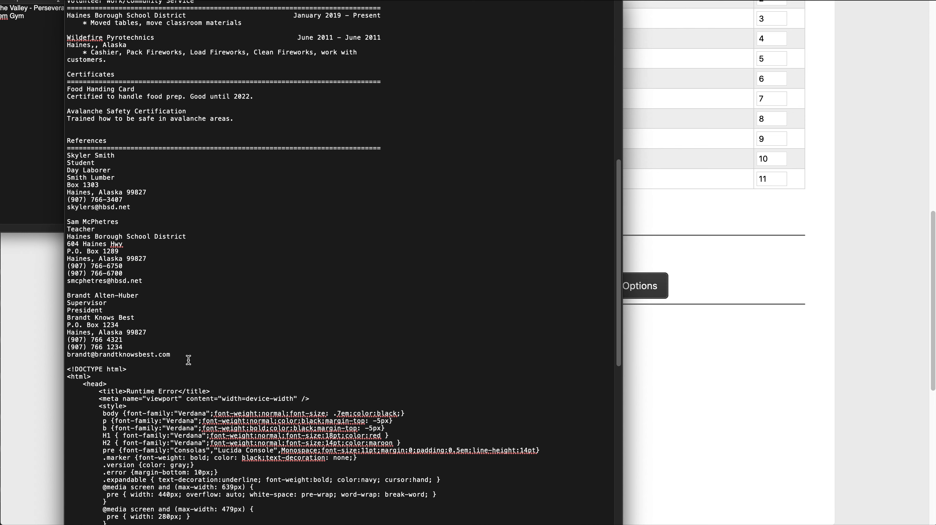
{"action": "left_click_drag", "start_coordinate": [188, 361], "coordinate": [154, 1]}
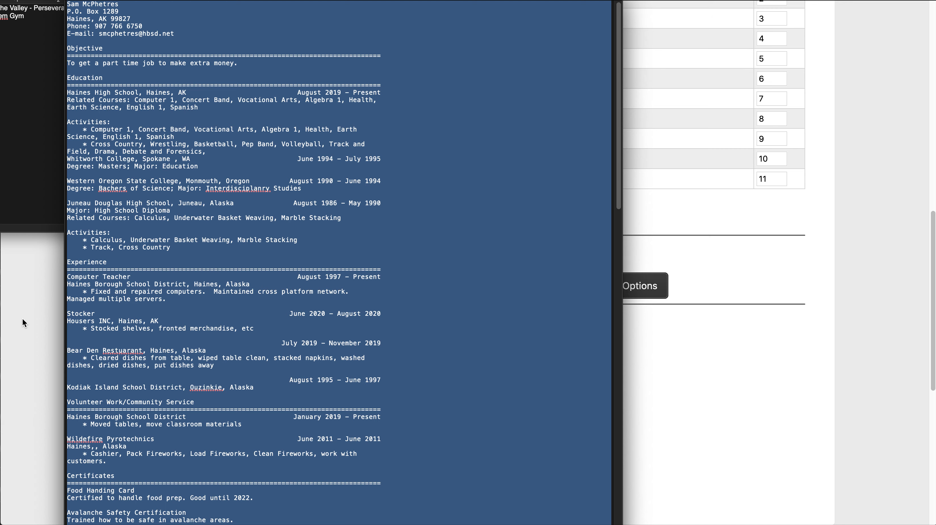
Switch to Microsoft Word, create a blank document and paste the copied résumé text into it.
{"action": "left_click", "coordinate": [128, 135]}
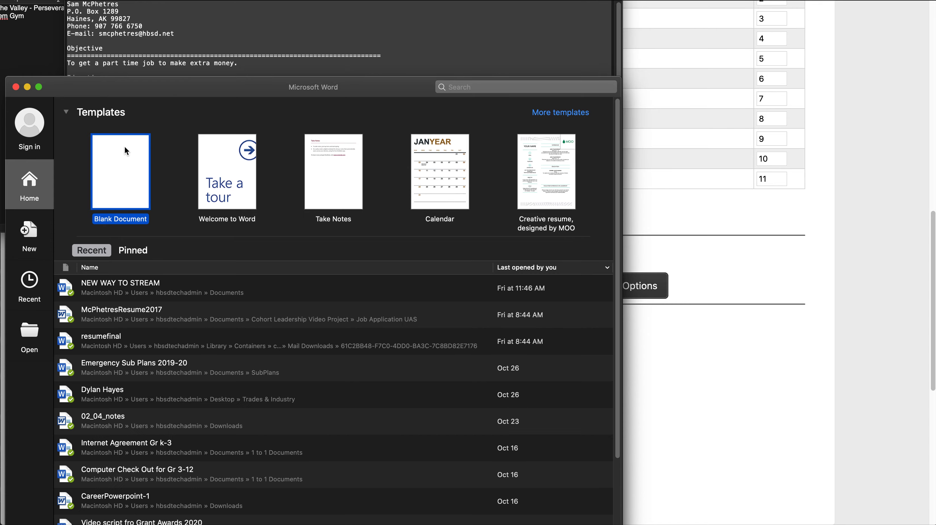
{"action": "double_click", "coordinate": [124, 147]}
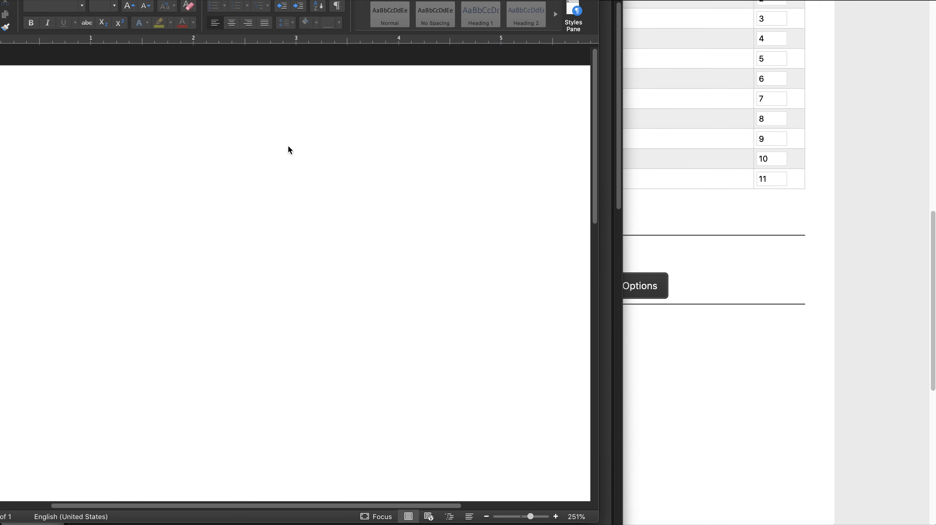
{"action": "key", "text": "super+v"}
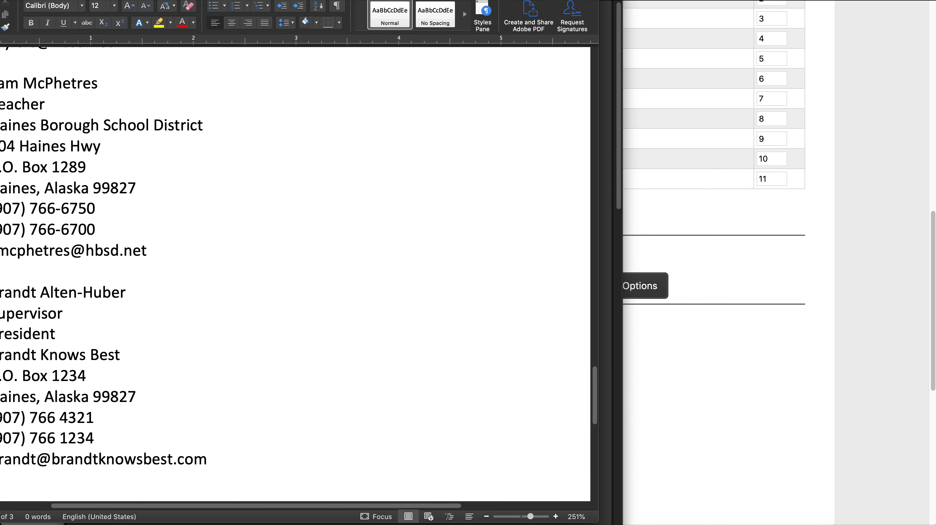
Move the document window fully into view and review the pasted résumé pages back to the beginning.
{"action": "left_click_drag", "start_coordinate": [237, 0], "coordinate": [343, 19]}
{"action": "scroll", "coordinate": [303, 173], "scroll_direction": "down", "scroll_amount": 1}
{"action": "scroll", "coordinate": [303, 173], "scroll_direction": "up", "scroll_amount": 2}
{"action": "scroll", "coordinate": [302, 173], "scroll_direction": "left", "scroll_amount": 1}
{"action": "scroll", "coordinate": [303, 173], "scroll_direction": "down", "scroll_amount": 1}
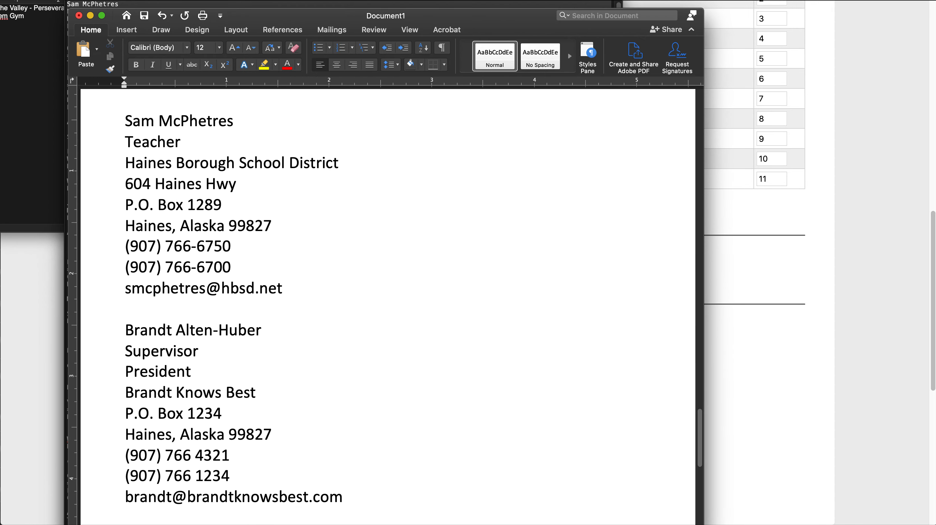
{"action": "scroll", "coordinate": [382, 388], "scroll_direction": "down", "scroll_amount": 5}
{"action": "scroll", "coordinate": [381, 388], "scroll_direction": "up", "scroll_amount": 4}
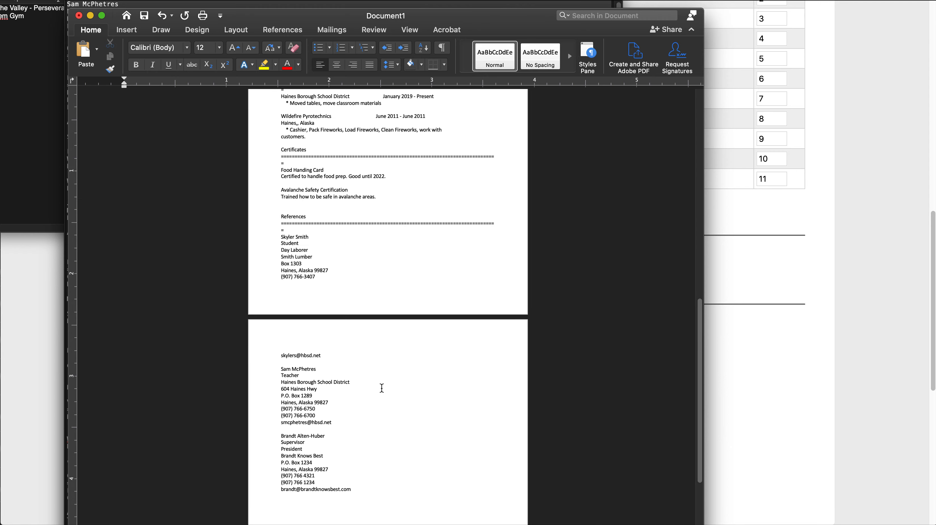
{"action": "scroll", "coordinate": [381, 388], "scroll_direction": "up", "scroll_amount": 10}
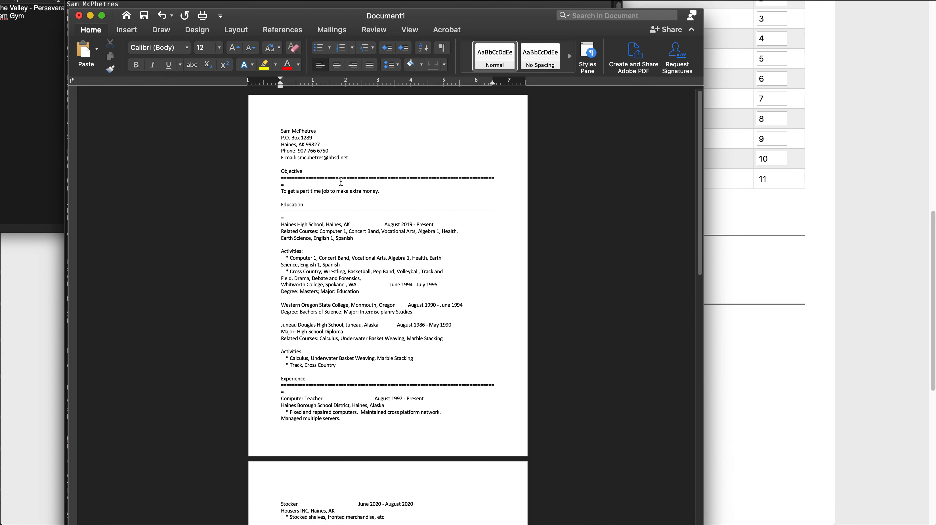
Set the contact details block to 18 pt and make the name line 24 pt bold.
{"action": "left_click_drag", "start_coordinate": [358, 159], "coordinate": [255, 126]}
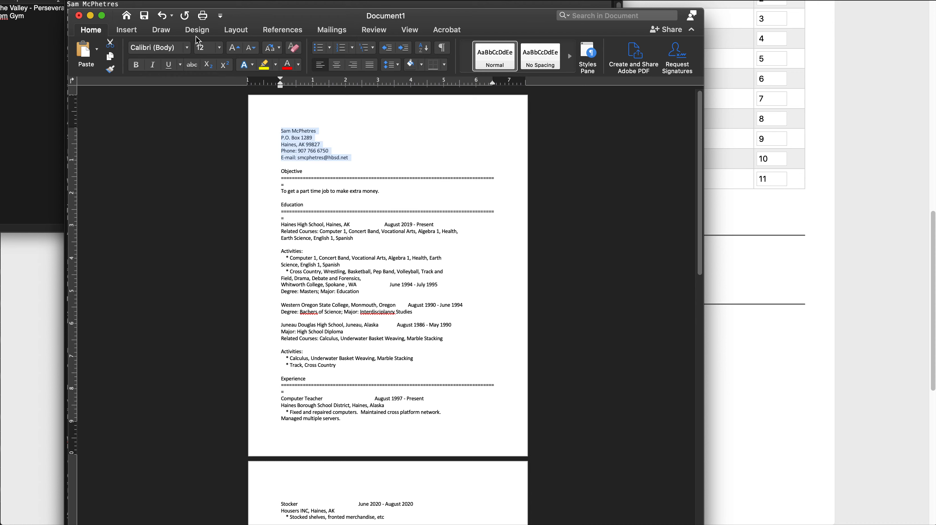
{"action": "left_click", "coordinate": [219, 48]}
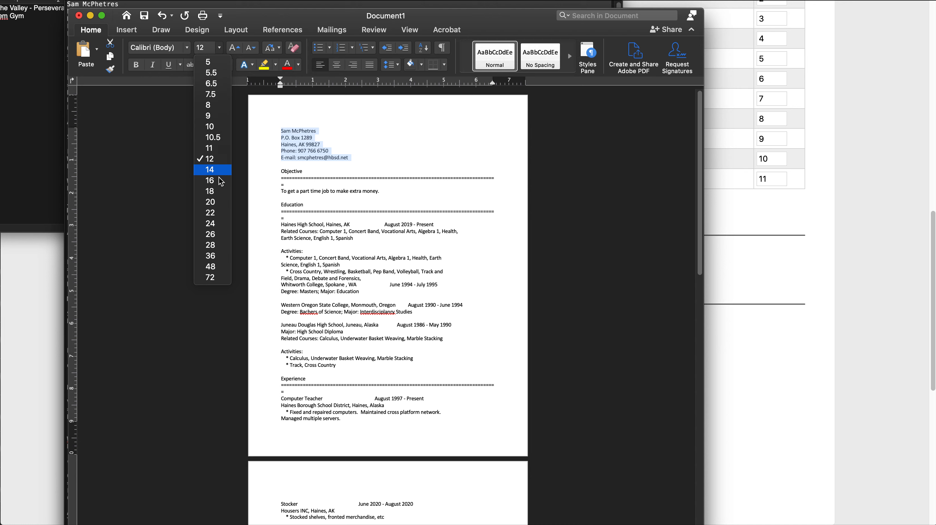
{"action": "left_click", "coordinate": [217, 191]}
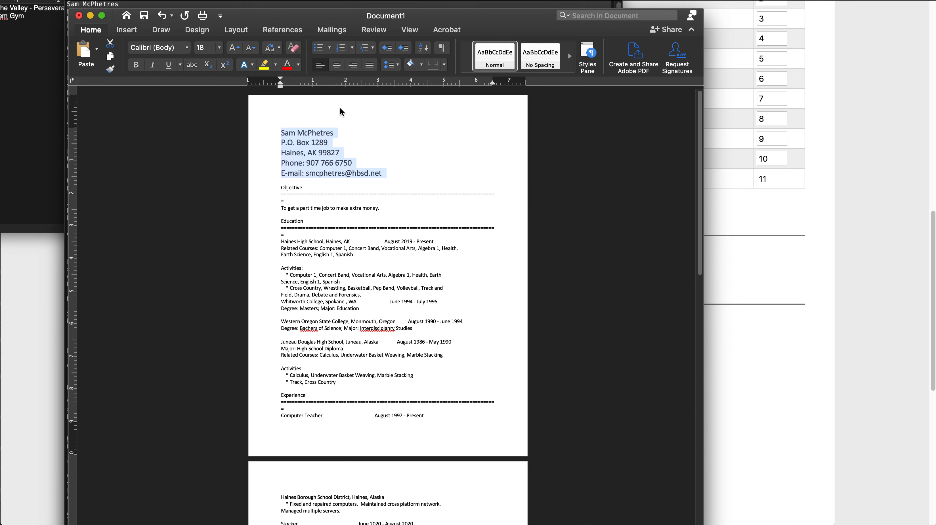
{"action": "triple_click", "coordinate": [311, 134]}
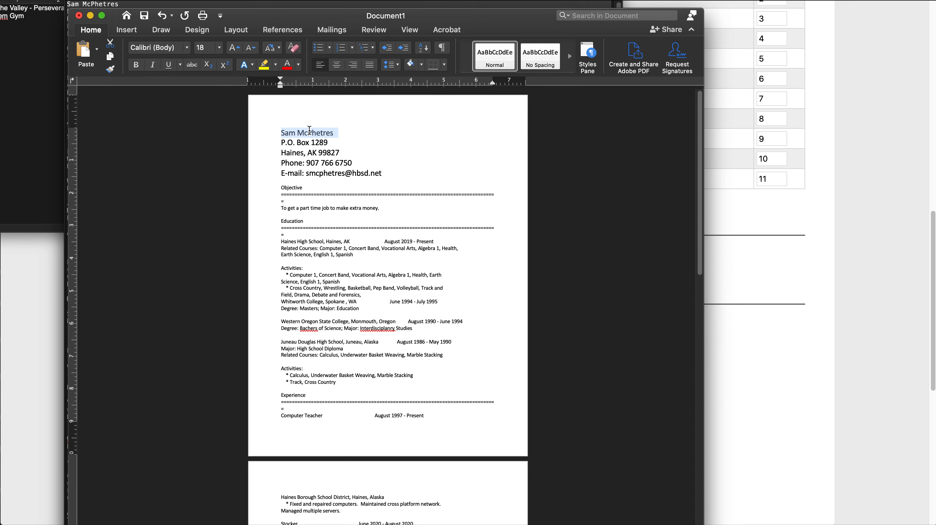
{"action": "left_click", "coordinate": [220, 49]}
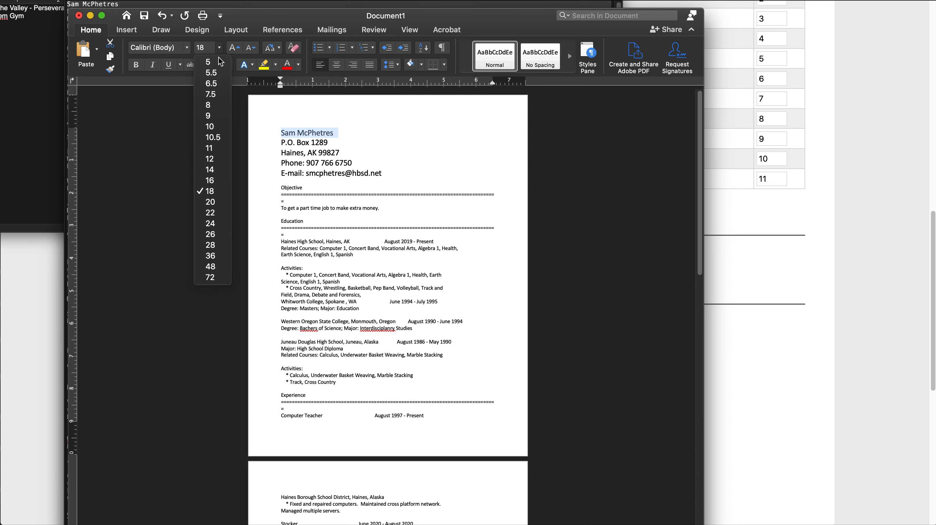
{"action": "left_click", "coordinate": [220, 225]}
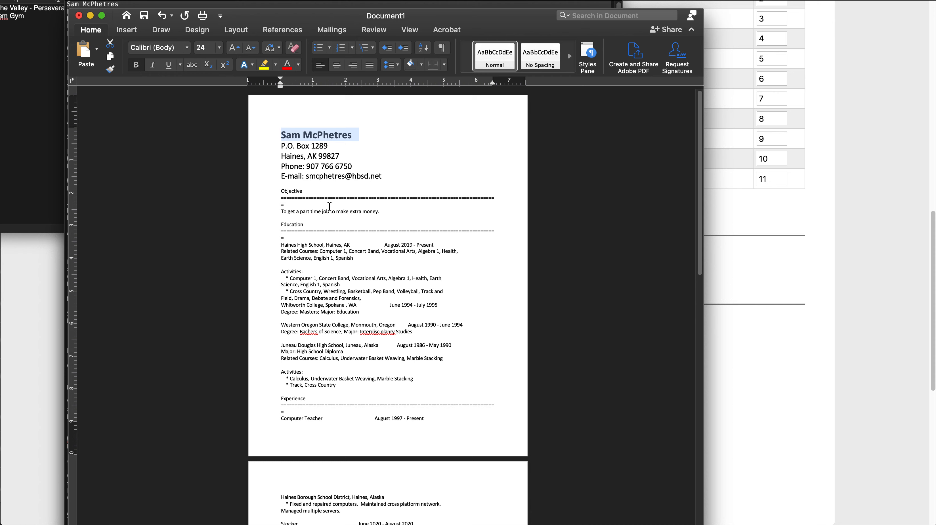
Delete the stray equals sign that wraps onto its own line below the Objective heading.
{"action": "left_click", "coordinate": [284, 204]}
{"action": "key", "text": "BackSpace"}
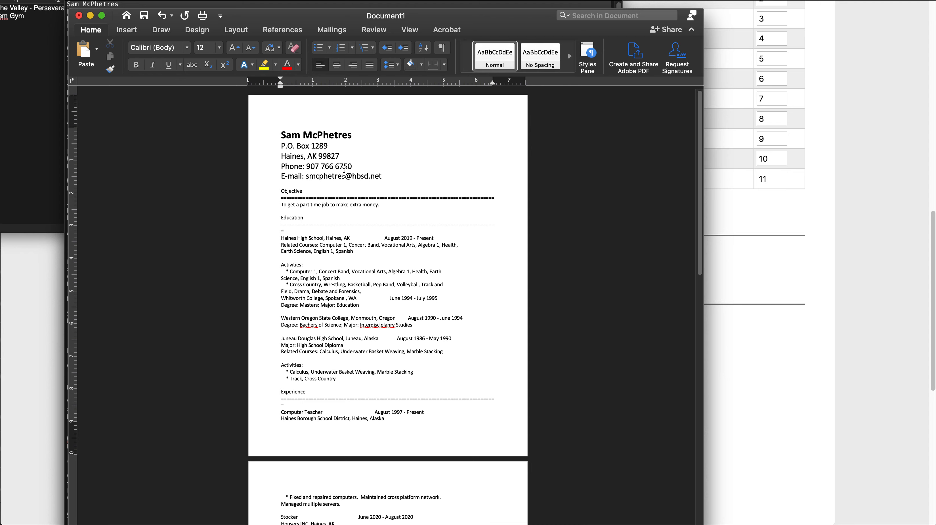
Search the new-document templates for "resume" and create a document from the Modern chronological resume template.
{"action": "left_click", "coordinate": [15, 0]}
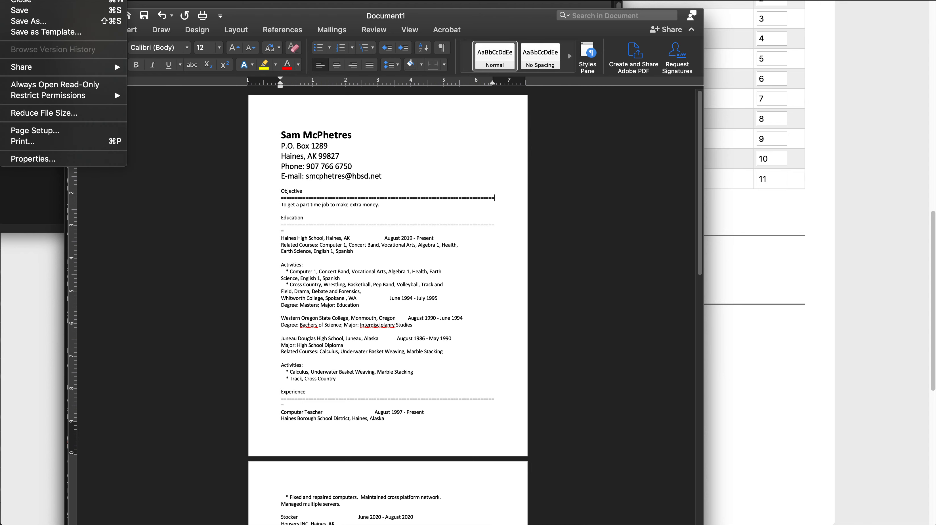
{"action": "left_click", "coordinate": [33, 0]}
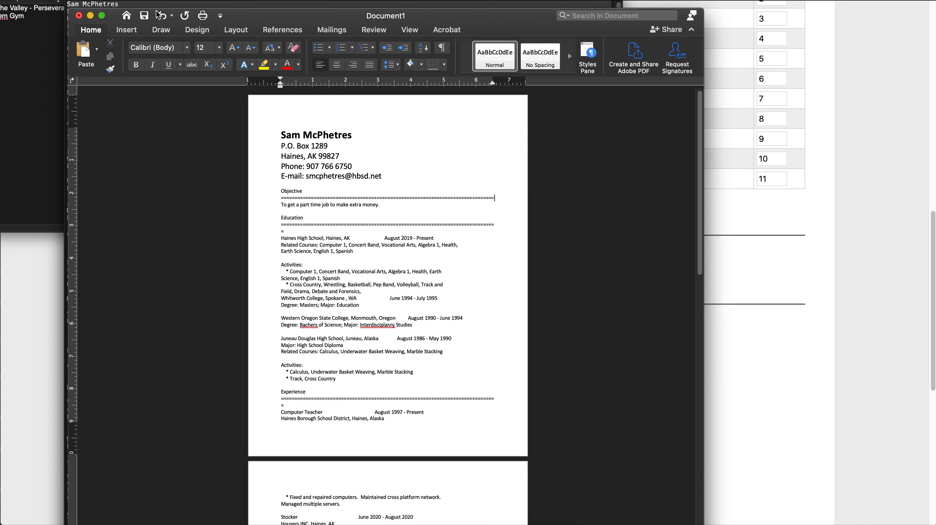
{"action": "left_click_drag", "start_coordinate": [233, 88], "coordinate": [282, 61]}
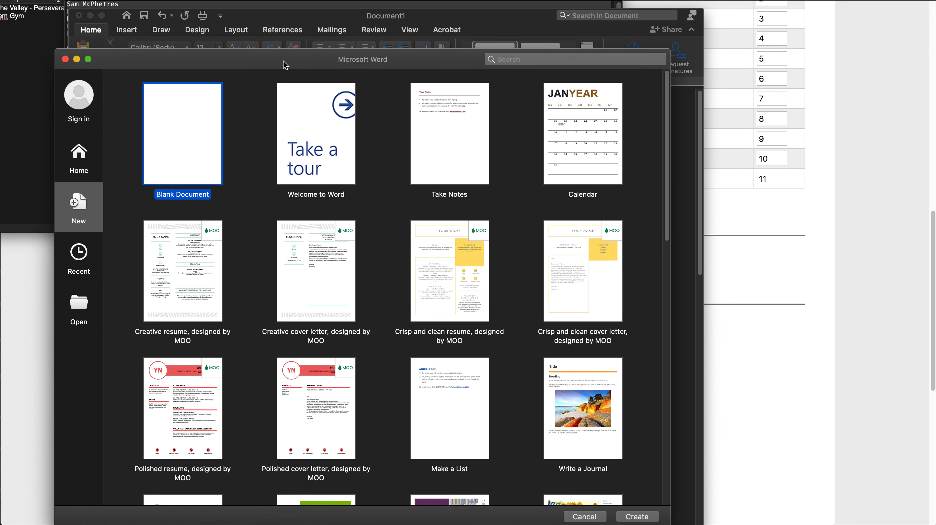
{"action": "left_click", "coordinate": [516, 58]}
{"action": "type", "text": "resume"}
{"action": "key", "text": "Return"}
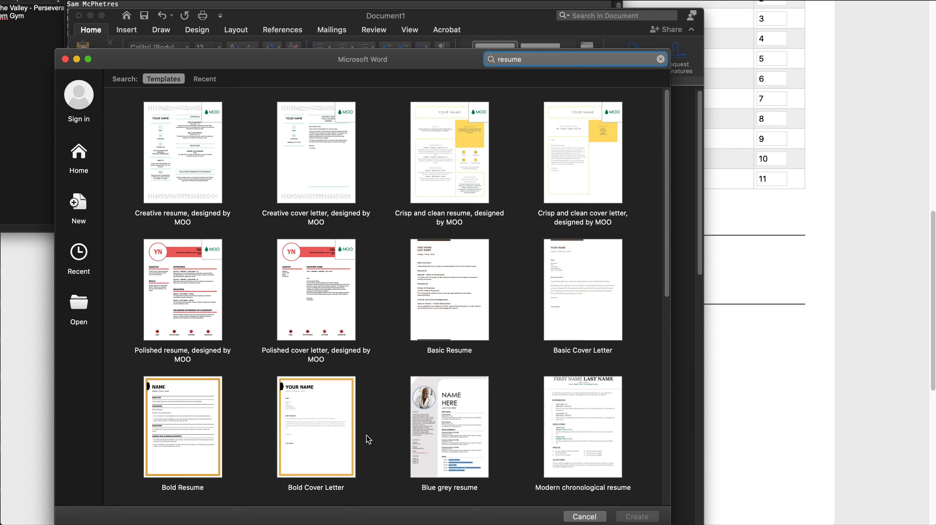
{"action": "left_click", "coordinate": [584, 424]}
{"action": "left_click", "coordinate": [642, 517]}
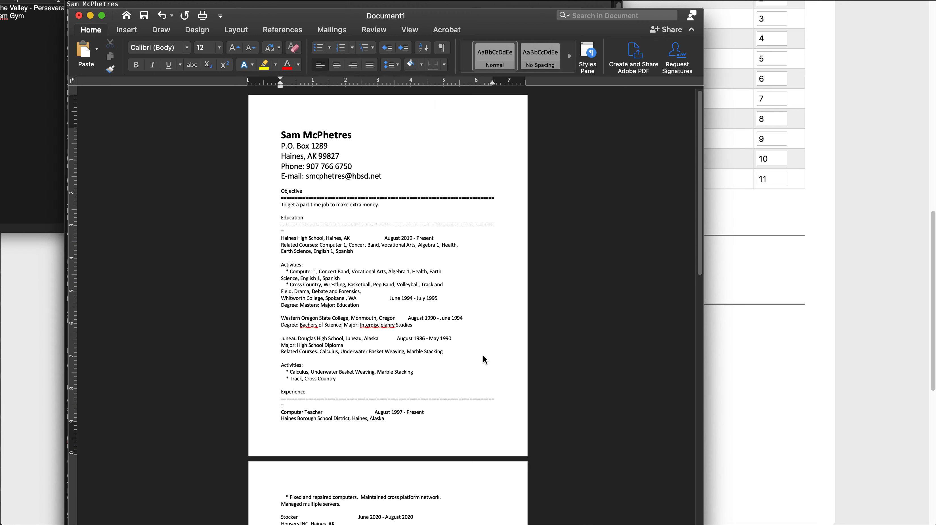